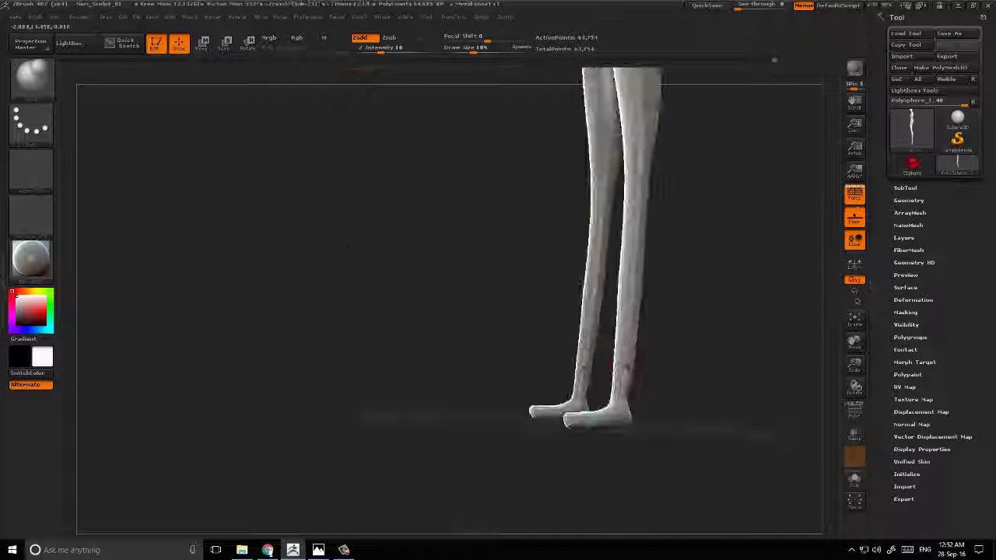
- Reshape the feet and lower legs using Transpose Scale, the Move brush and a clay brush
key(space)
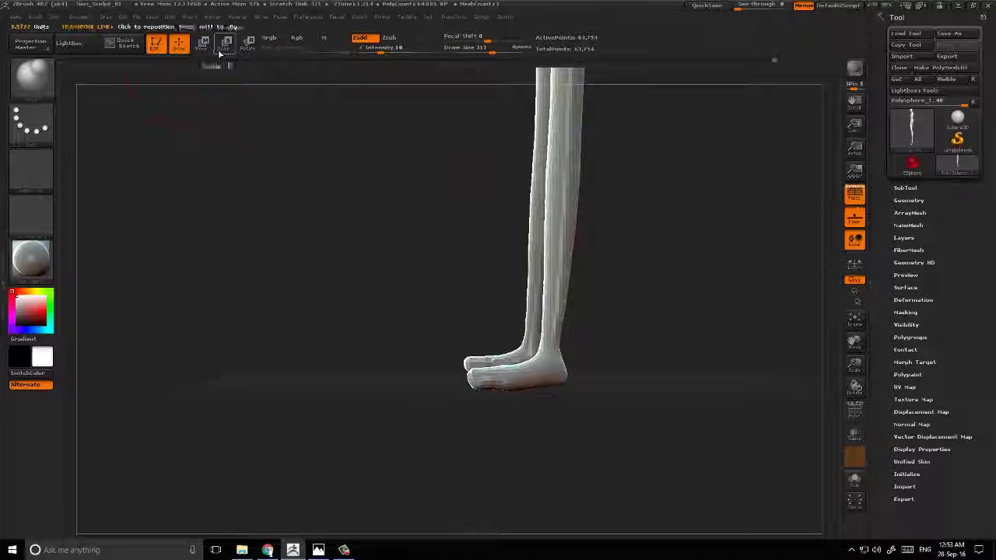
click(223, 44)
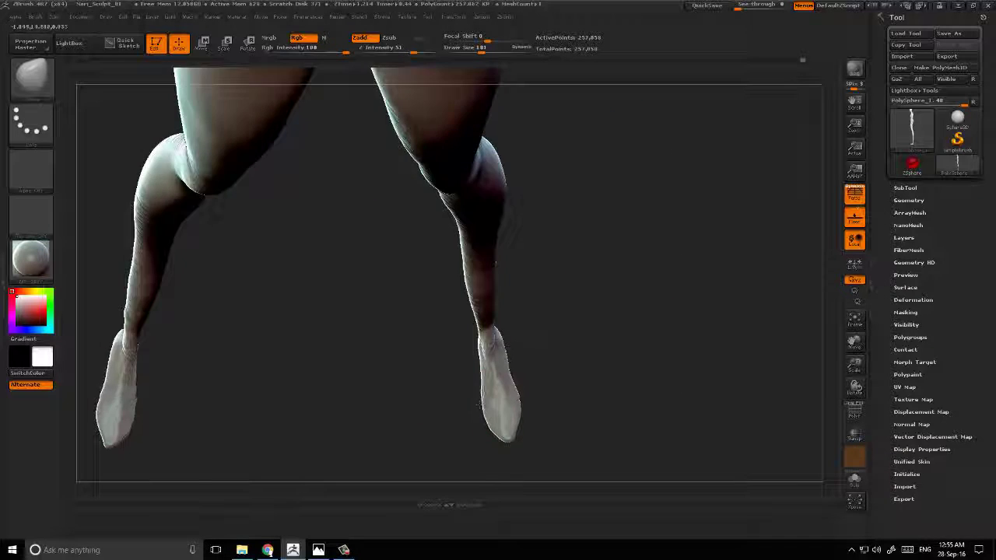
drag(335, 384, 442, 385)
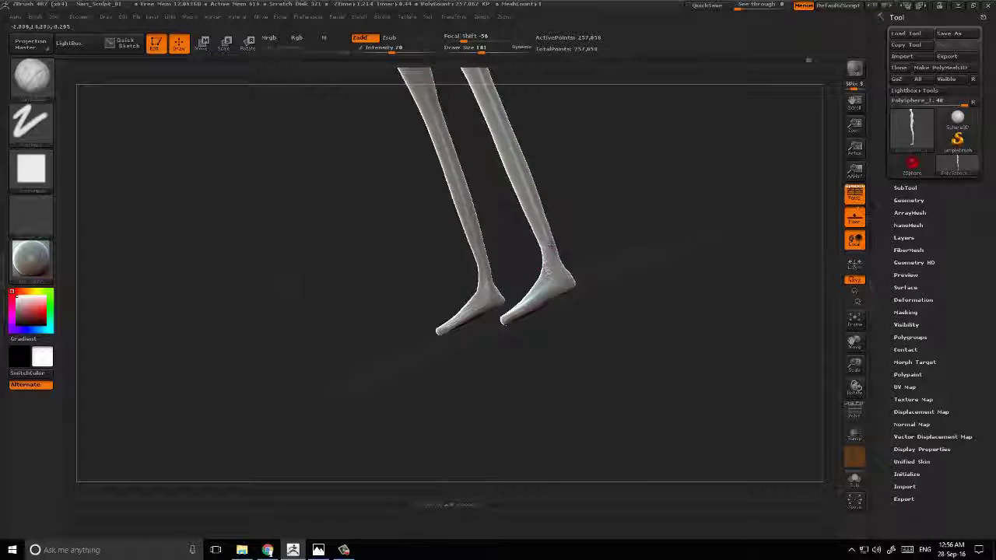
drag(542, 377, 557, 383)
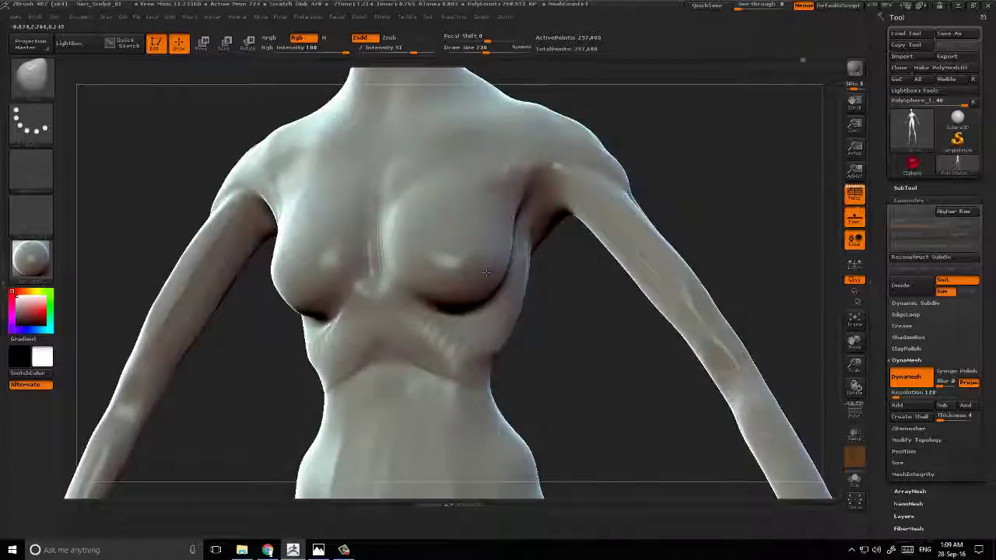
- Refine the forms of the chest, lower back, shoulders and hips, mainly with the Move brush
drag(486, 272, 477, 223)
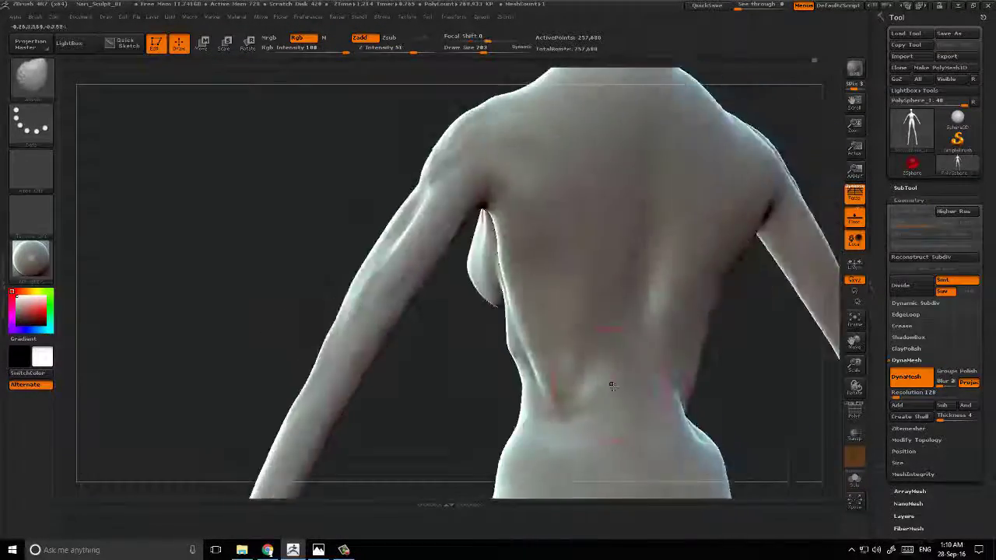
drag(561, 290, 537, 265)
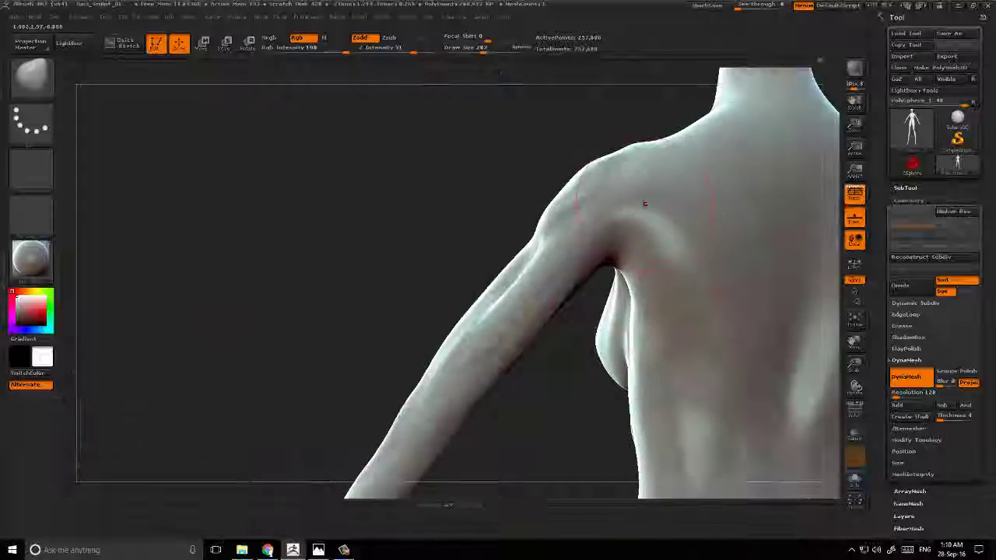
drag(646, 204, 528, 297)
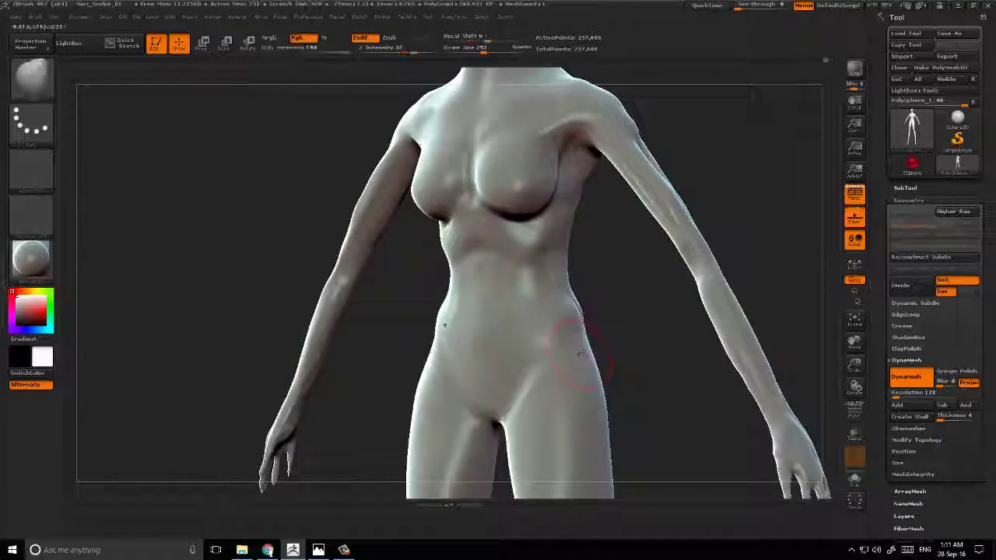
drag(603, 324, 363, 260)
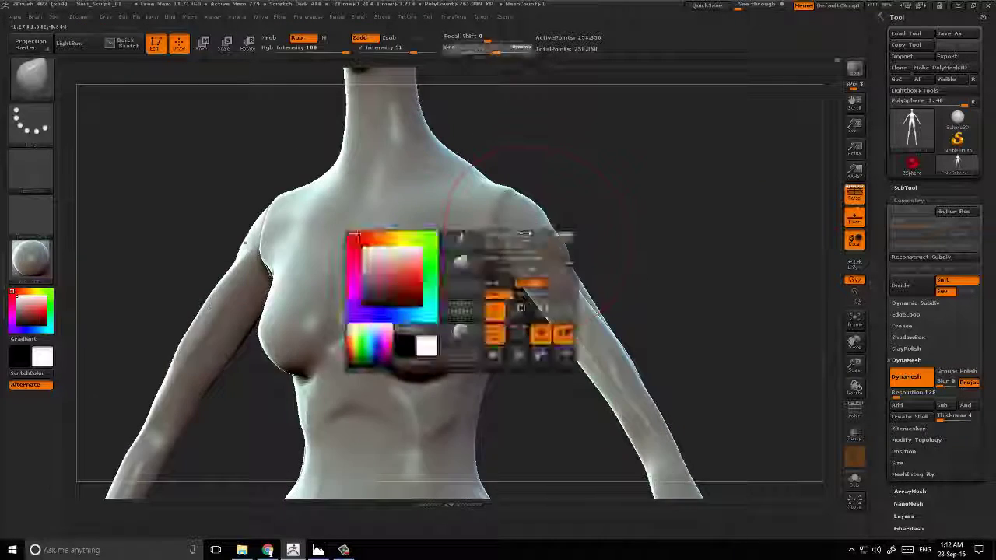
- Sculpt the collarbones and upper chest with a clay brush at Z Intensity 20
drag(101, 327, 92, 258)
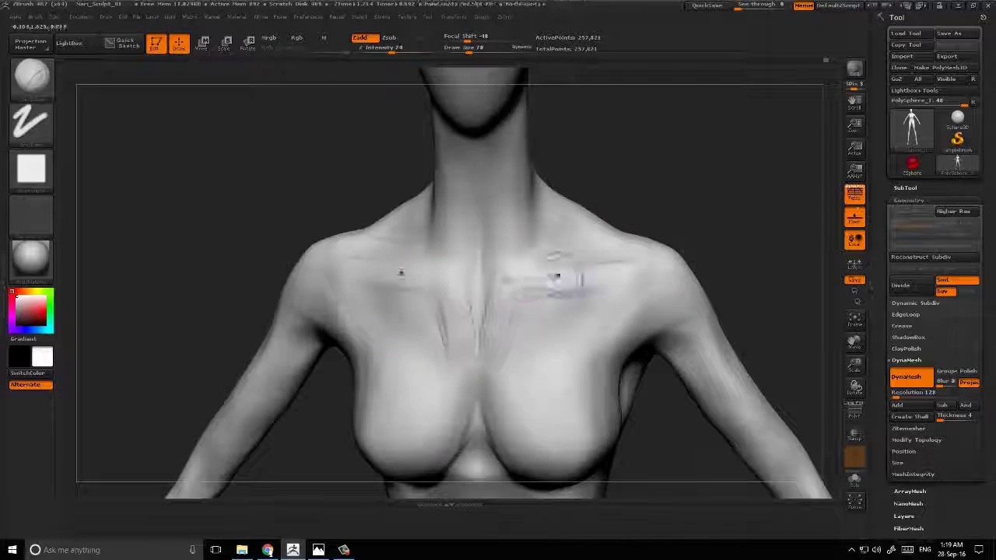
key(b)
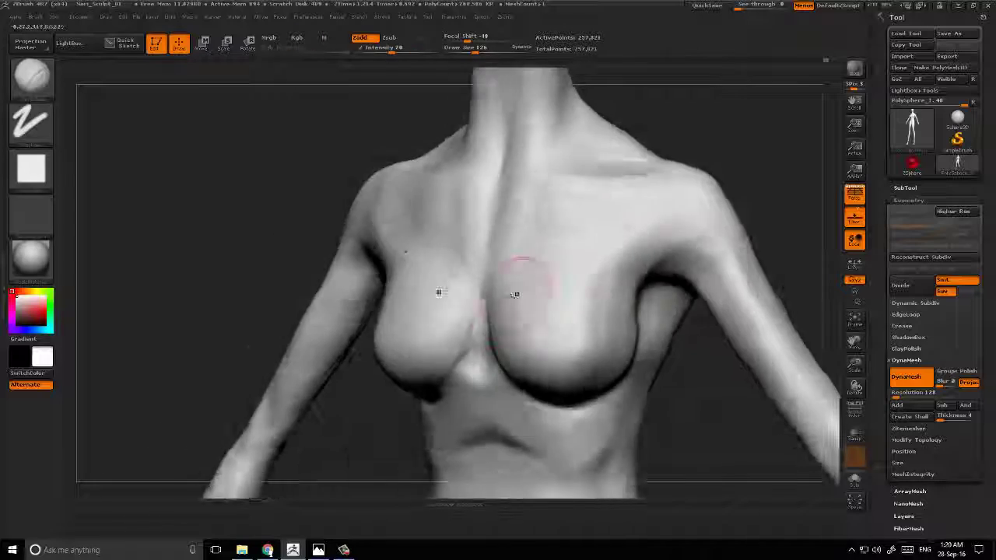
key(space)
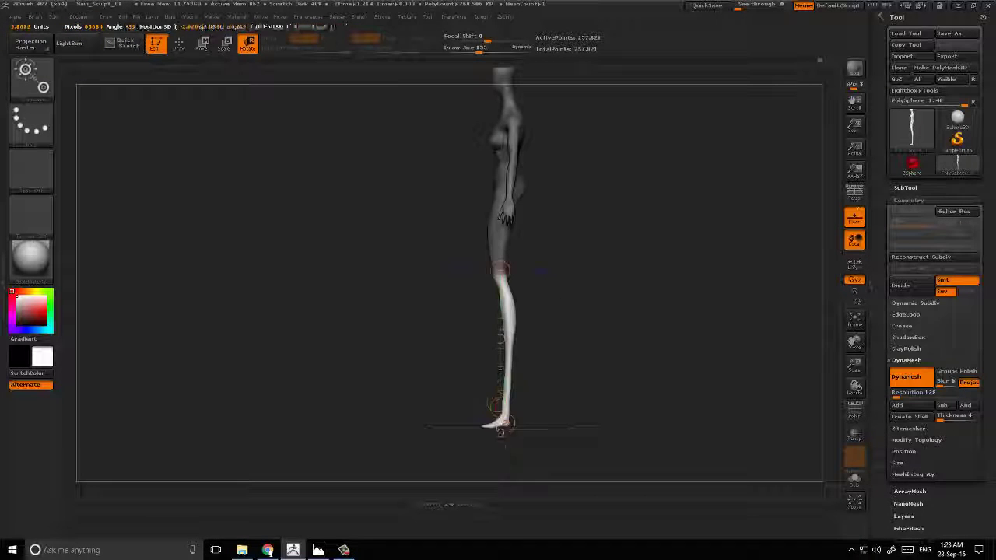
- Rotate the unmasked lower legs in side view with Transpose Rotate and return to Draw mode
key(q)
key(space)
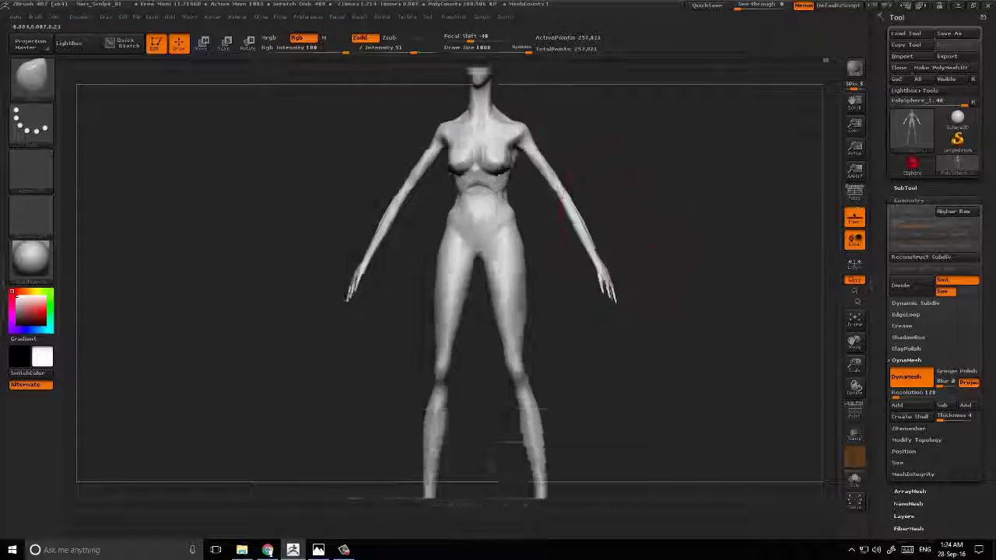
- Refine the buttocks, back and shoulder blades with the Dam Standard and Move brushes
mouse_move(700, 312)
right_down()
mouse_move(577, 244)
mouse_move(467, 312)
mouse_move(806, 288)
mouse_move(592, 226)
mouse_move(619, 165)
right_up()
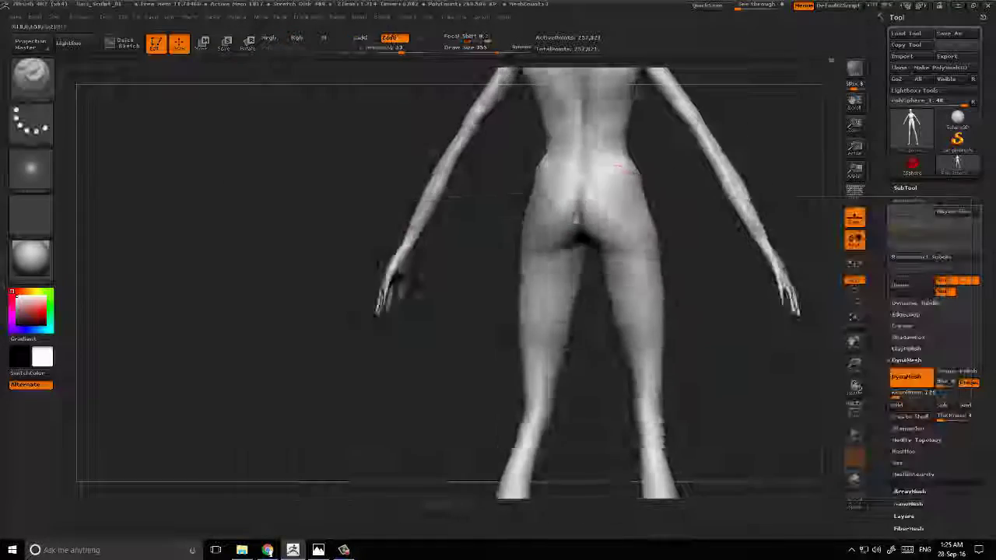
mouse_move(797, 295)
right_down()
mouse_move(456, 335)
mouse_move(467, 312)
mouse_move(456, 345)
mouse_move(483, 327)
mouse_move(467, 296)
mouse_move(501, 256)
mouse_move(506, 280)
mouse_move(498, 296)
mouse_move(483, 234)
mouse_move(501, 215)
mouse_move(592, 222)
right_up()
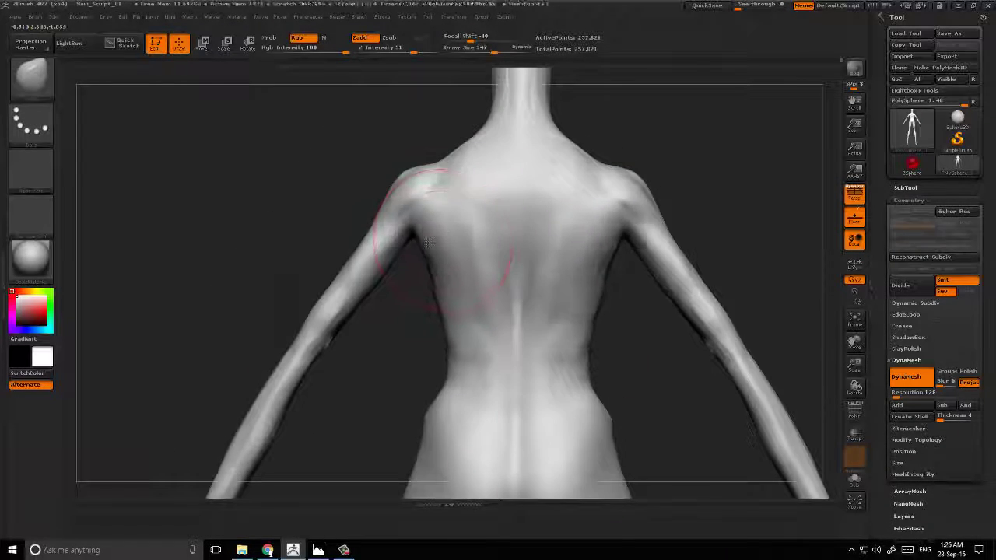
mouse_move(498, 233)
right_down()
mouse_move(561, 222)
mouse_move(434, 211)
mouse_move(505, 202)
mouse_move(623, 210)
mouse_move(545, 218)
mouse_move(506, 257)
mouse_move(498, 195)
mouse_move(545, 233)
right_up()
- Define the thigh muscle lines and knees with the Dam Standard and clay brushes
key(b)
key(d)
key(s)
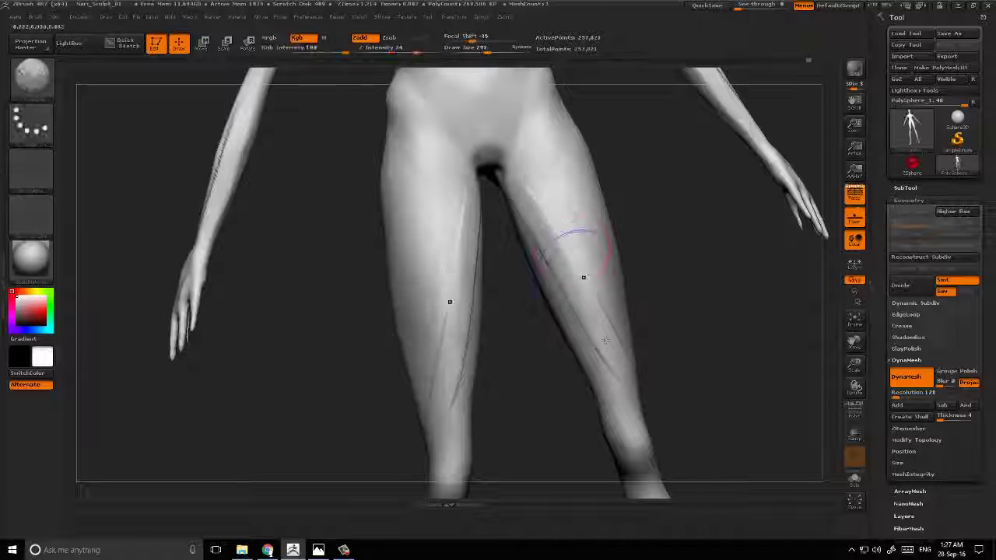
mouse_move(606, 340)
right_down()
mouse_move(545, 312)
mouse_move(482, 311)
mouse_move(498, 327)
mouse_move(514, 323)
mouse_move(498, 327)
right_up()
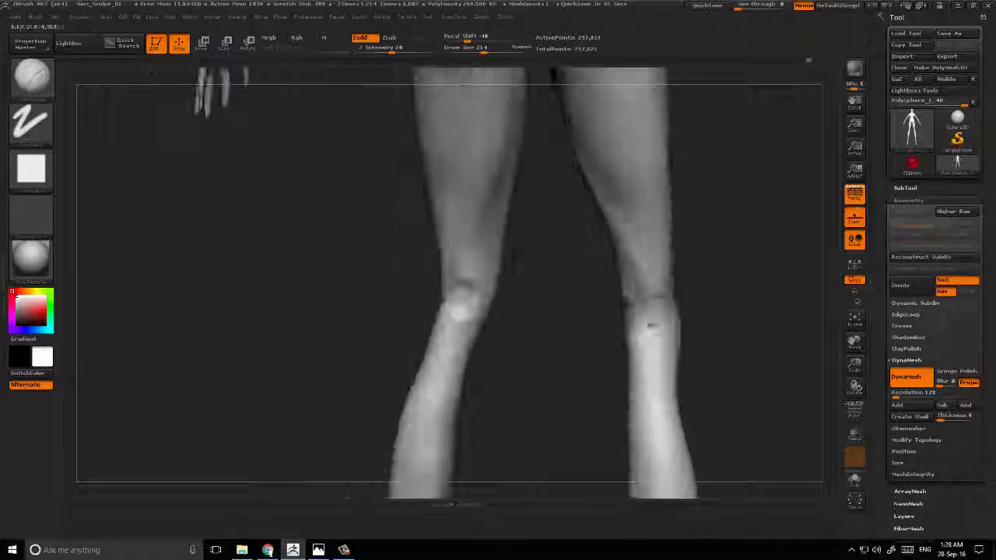
mouse_move(650, 326)
right_down()
mouse_move(600, 389)
mouse_move(651, 315)
mouse_move(570, 311)
mouse_move(605, 355)
mouse_move(680, 207)
mouse_move(590, 265)
mouse_move(592, 242)
right_up()
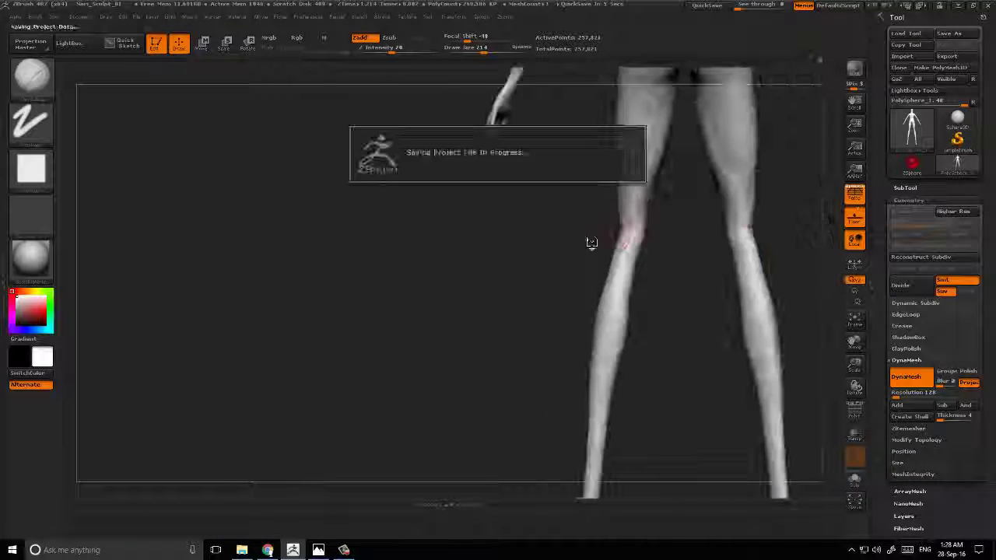
- Sculpt the calf muscles, shins and ankles with the clay brush and subtractive Dam Standard grooves
mouse_move(656, 289)
right_down()
mouse_move(623, 289)
mouse_move(591, 224)
right_up()
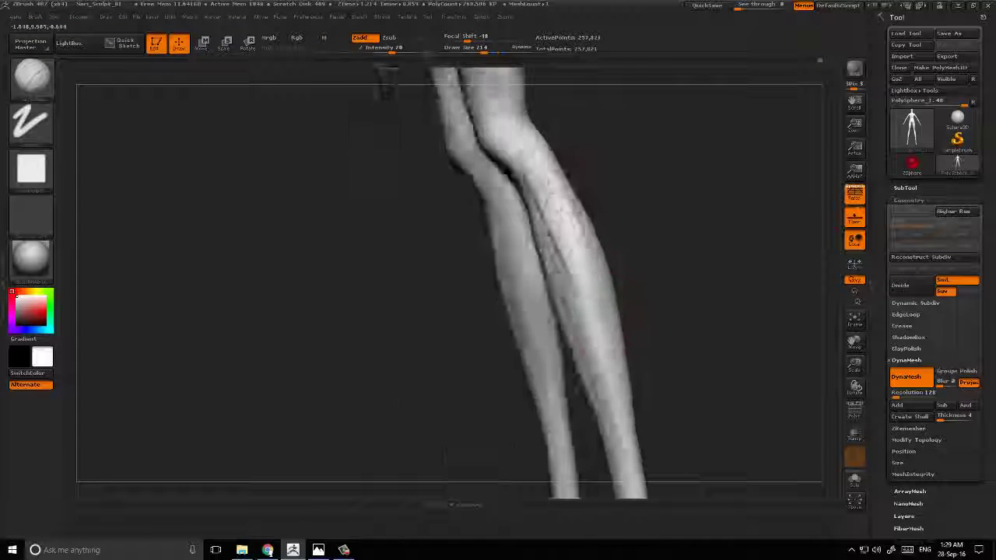
mouse_move(592, 234)
right_down()
mouse_move(537, 179)
mouse_move(557, 213)
right_up()
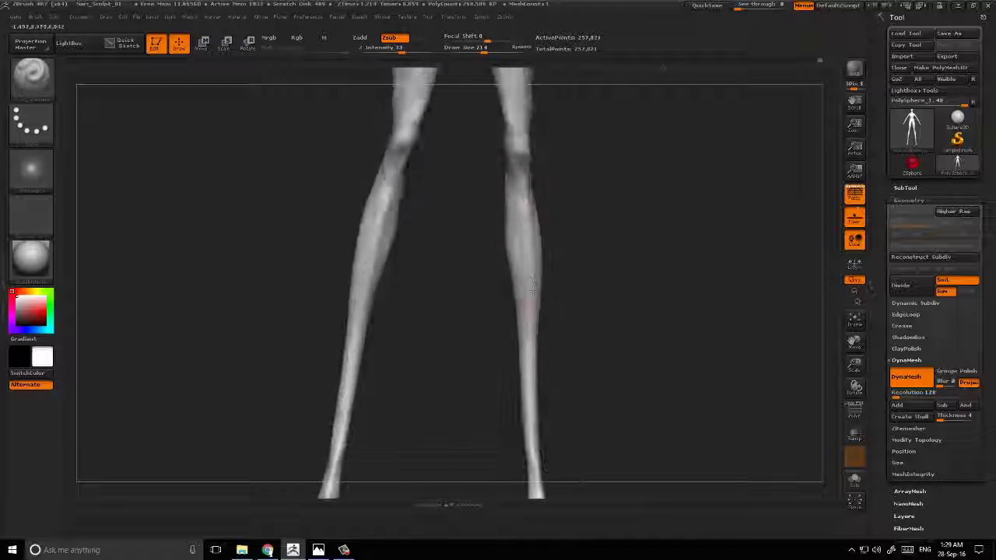
right_drag(532, 290, 518, 253)
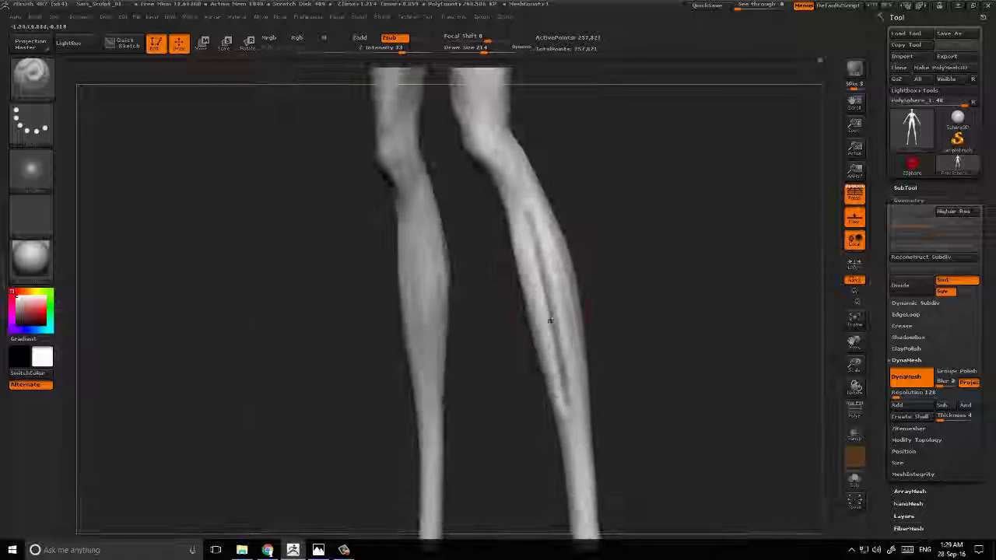
mouse_move(537, 296)
right_down()
mouse_move(557, 275)
mouse_move(802, 265)
mouse_move(623, 234)
right_up()
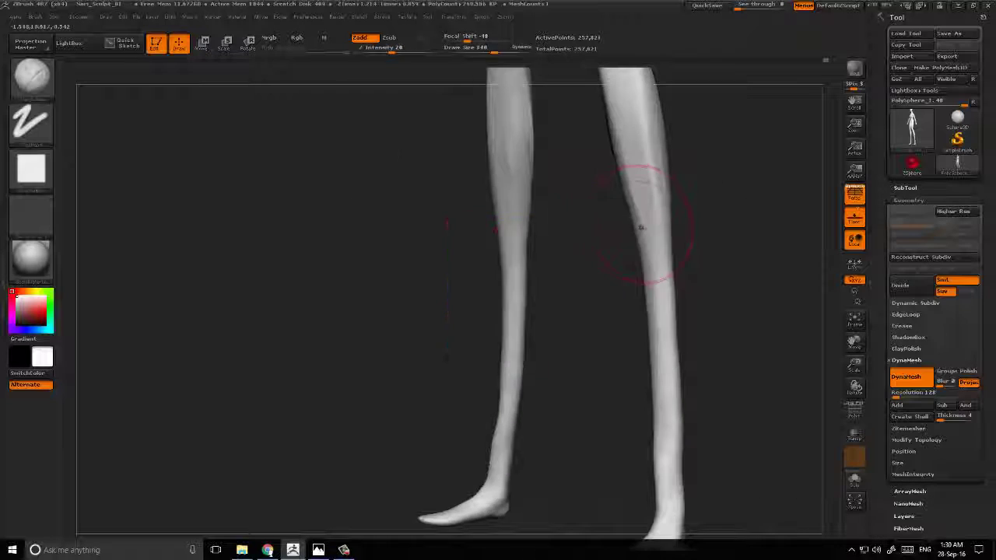
mouse_move(645, 222)
right_down()
mouse_move(593, 240)
mouse_move(562, 301)
mouse_move(567, 356)
mouse_move(592, 337)
right_up()
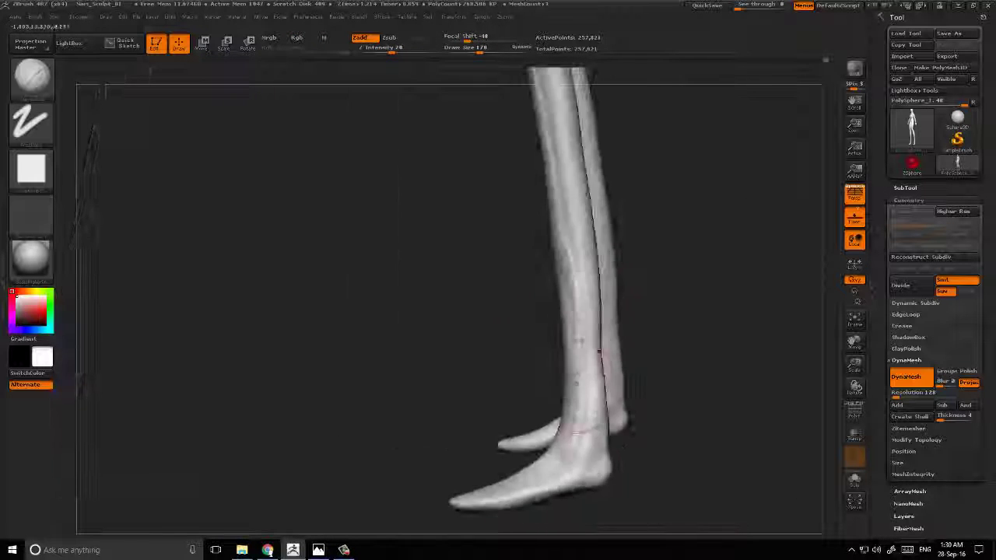
mouse_move(560, 358)
right_down()
mouse_move(502, 444)
mouse_move(464, 374)
right_up()
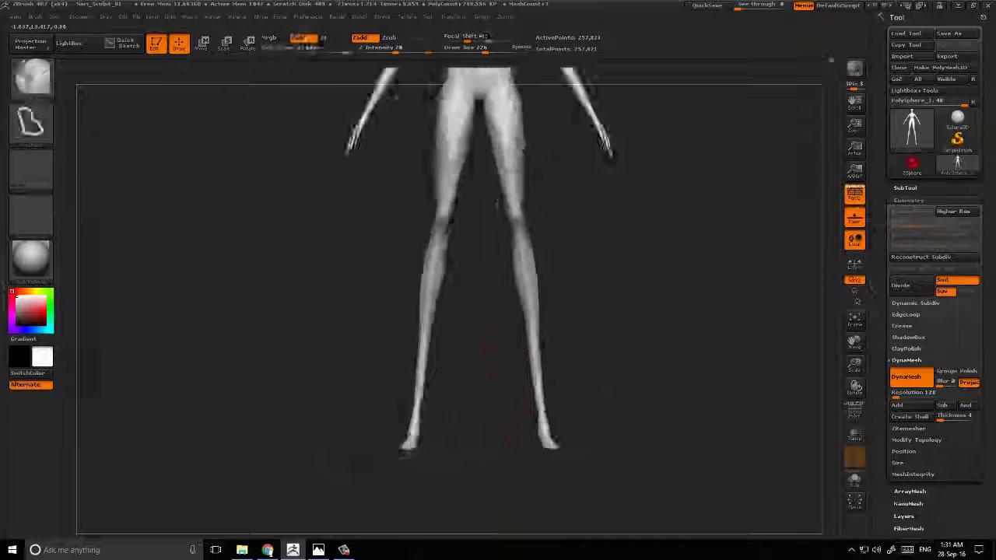
- Adjust the figure's overall and leg proportions with Transpose Scale and Transpose Move
key(space)
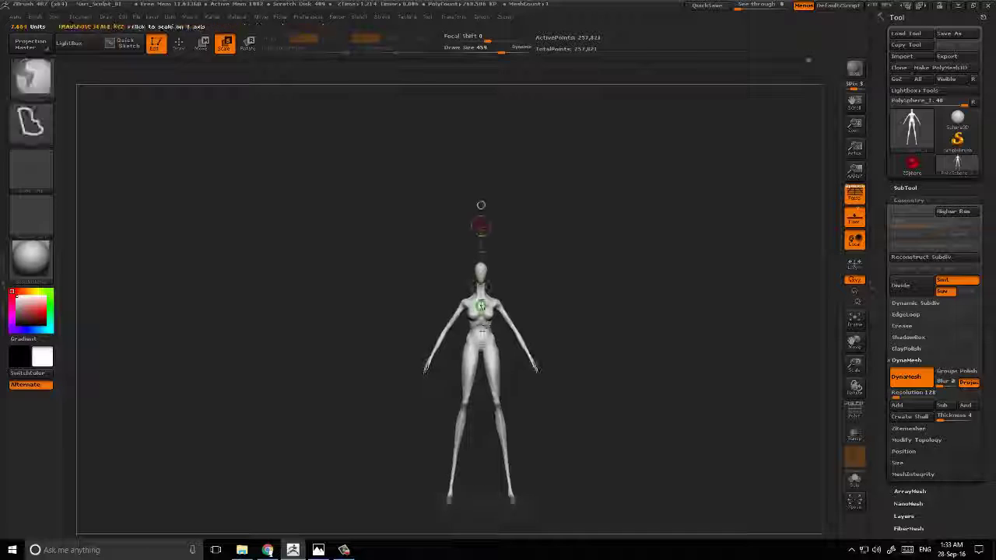
drag(487, 221, 455, 190)
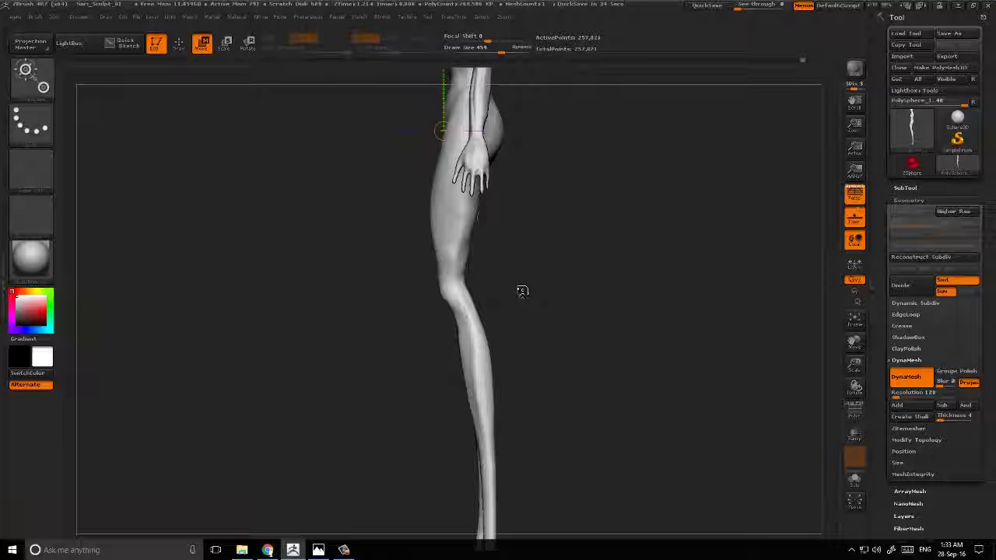
alt+drag(520, 291, 561, 247)
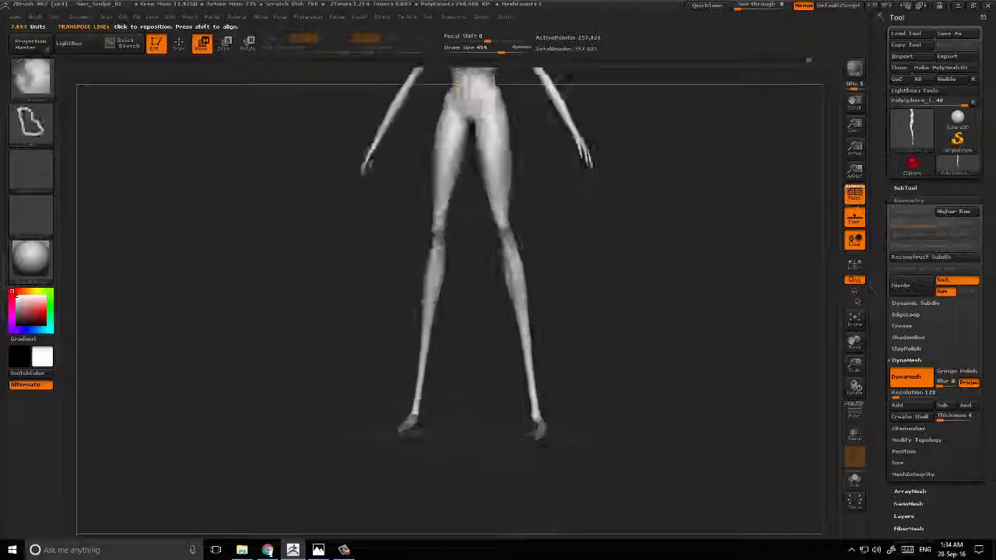
- Adjust the feet's placement below the legs using Transpose with the rest of the body masked
key(e)
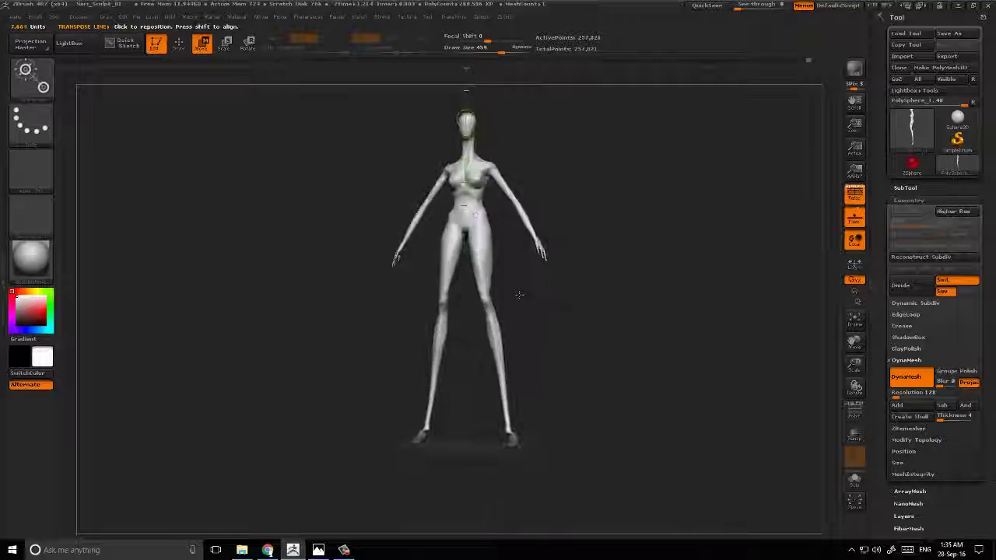
key(r)
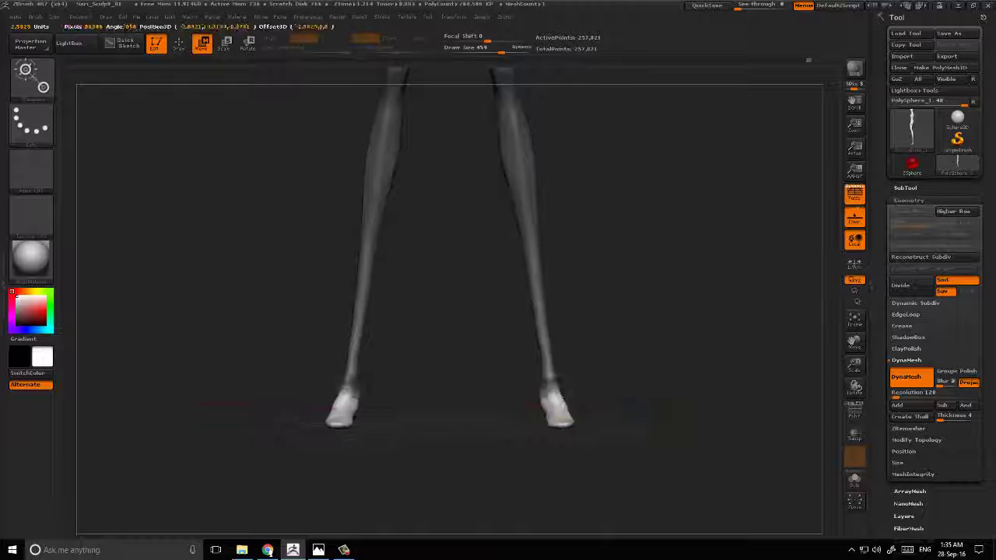
drag(756, 403, 566, 356)
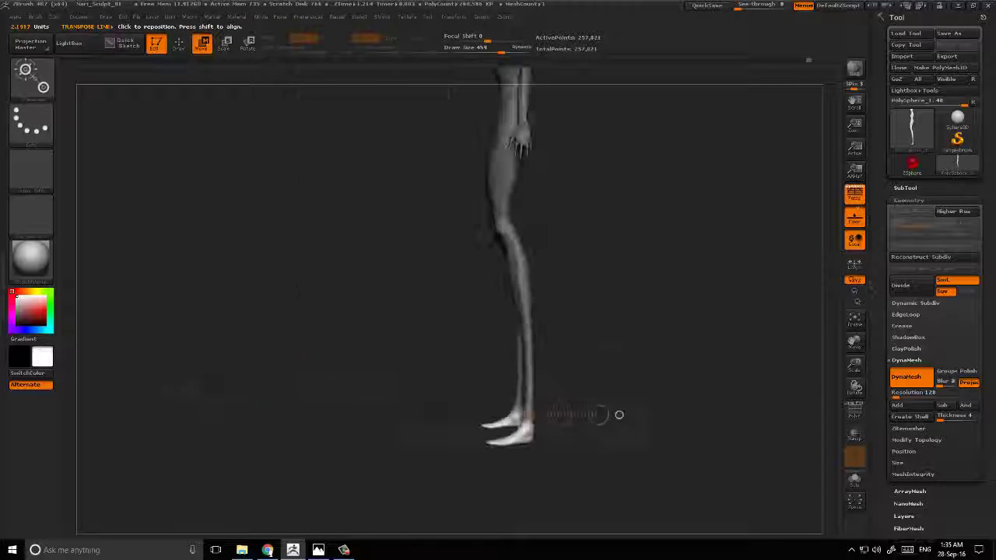
mouse_move(393, 397)
alt+mouse_down()
mouse_move(556, 351)
mouse_move(579, 311)
mouse_move(557, 296)
alt+mouse_up()
key(q)
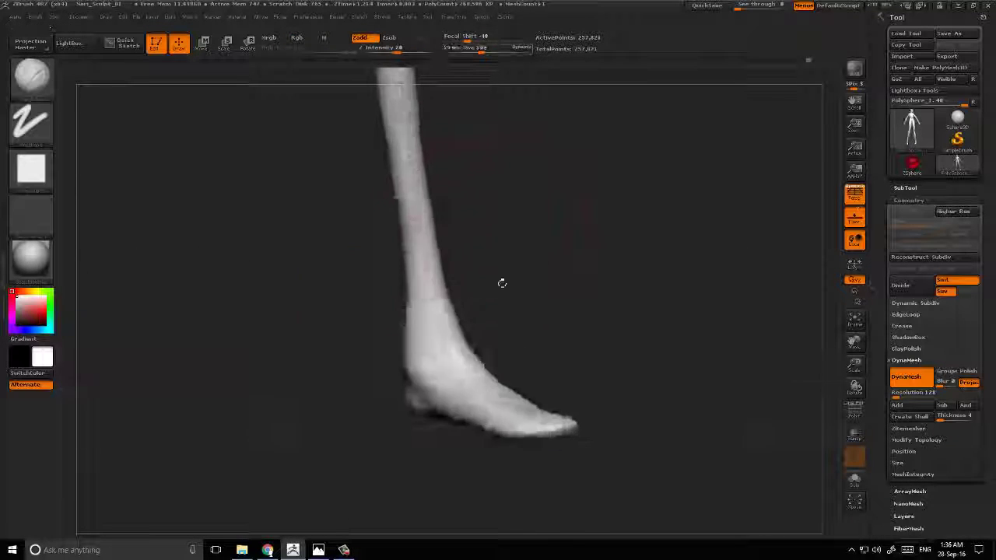
- Build up the foot and ankle with a clay brush and reshape the calves
drag(400, 222, 436, 187)
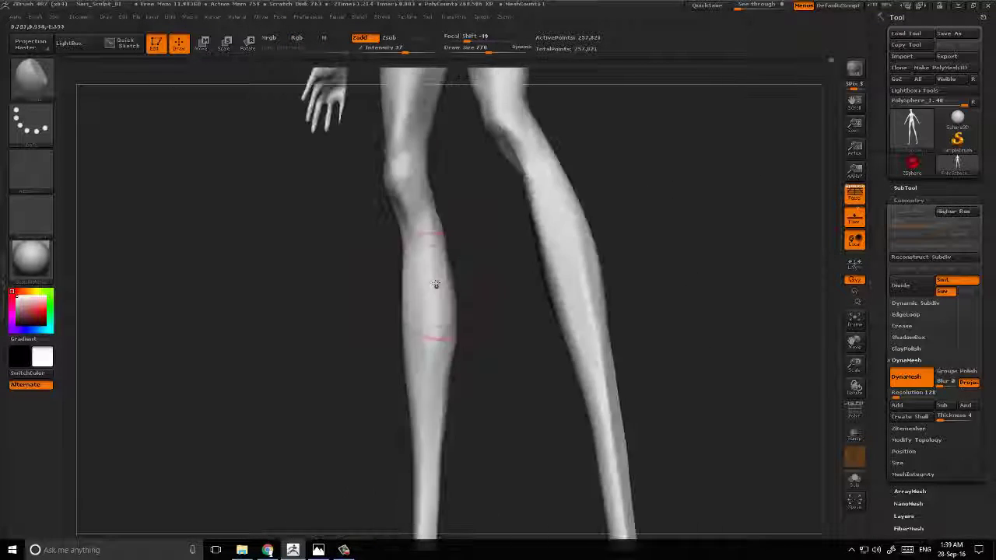
drag(429, 272, 369, 285)
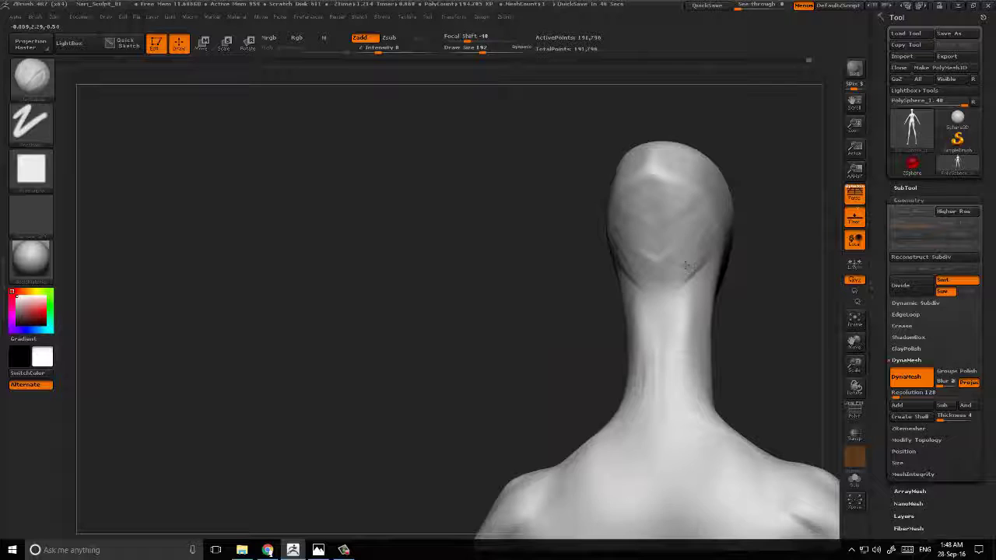
- Sculpt the planes of the head with a clay brush
drag(685, 265, 643, 235)
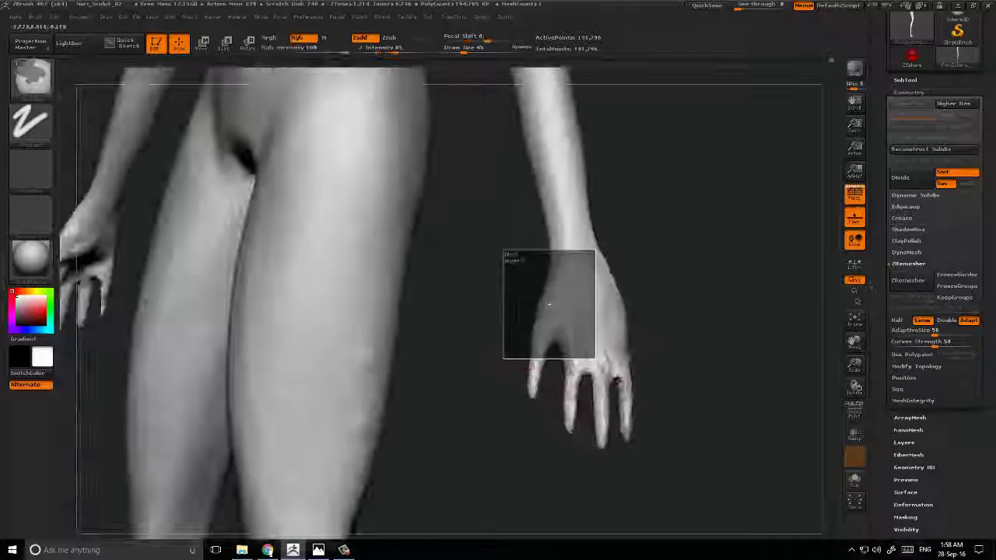
- Display the polygroup wireframe and isolate the hand polygroup
key(shift+f)
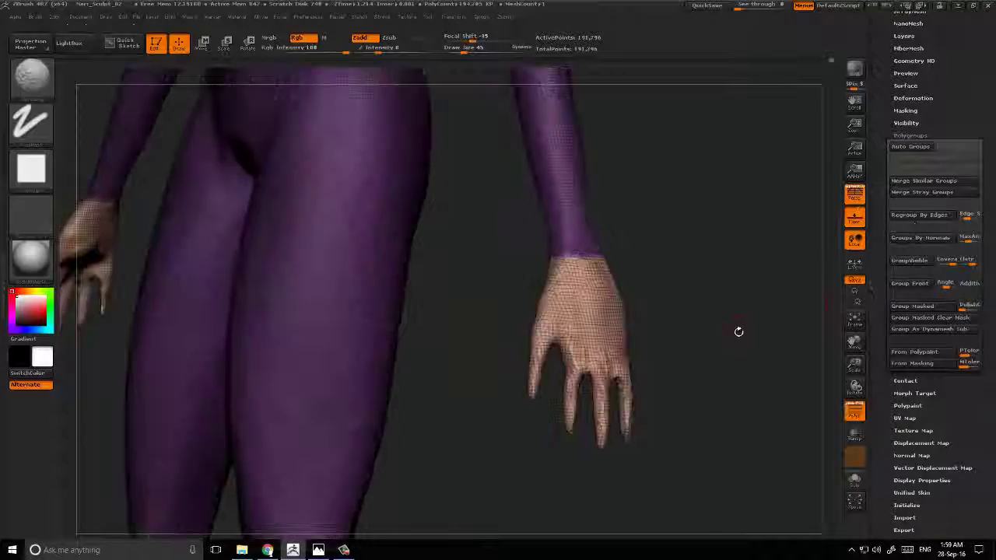
ctrl+shift+click(607, 326)
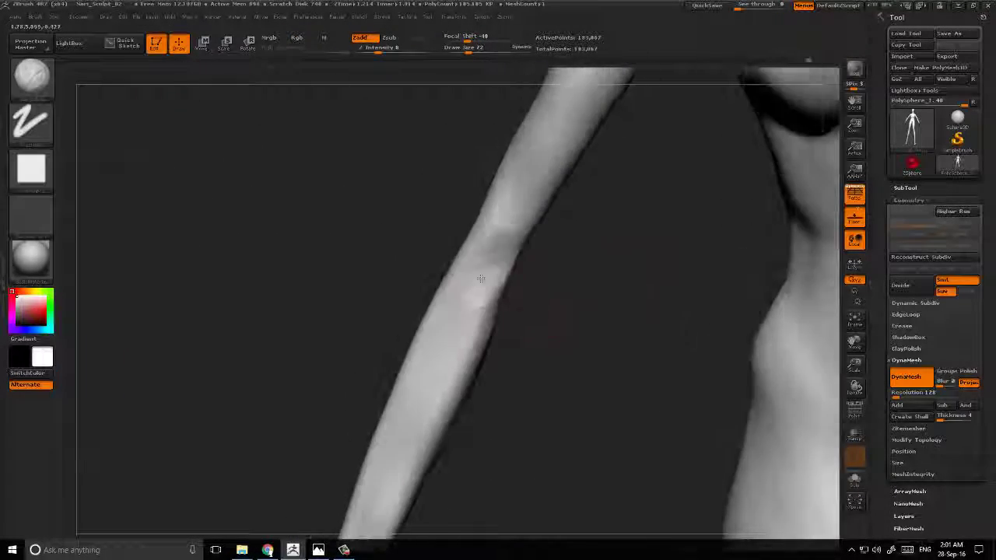
- Refine the forms of the upper arm, elbow and forearm with sculpting strokes
drag(202, 350, 436, 366)
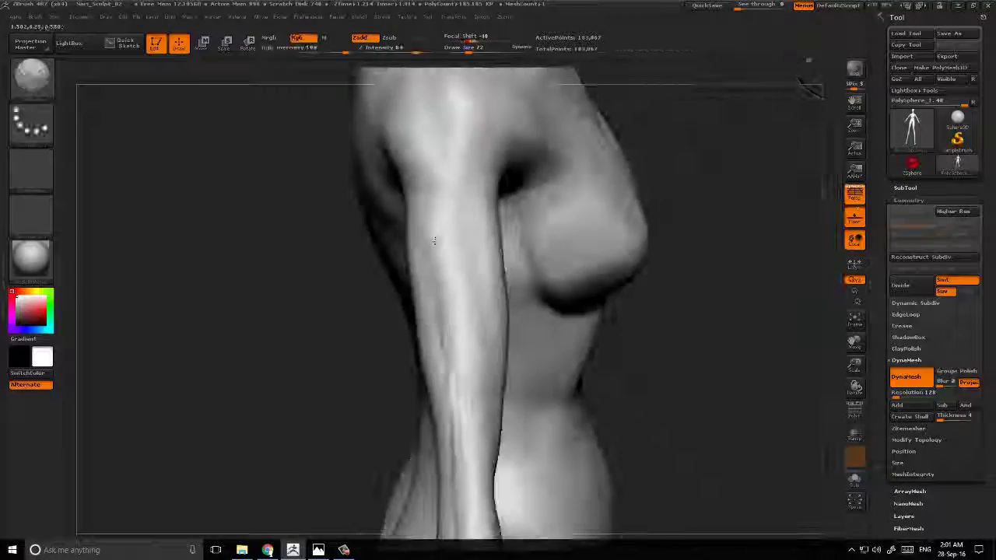
right_click(442, 366)
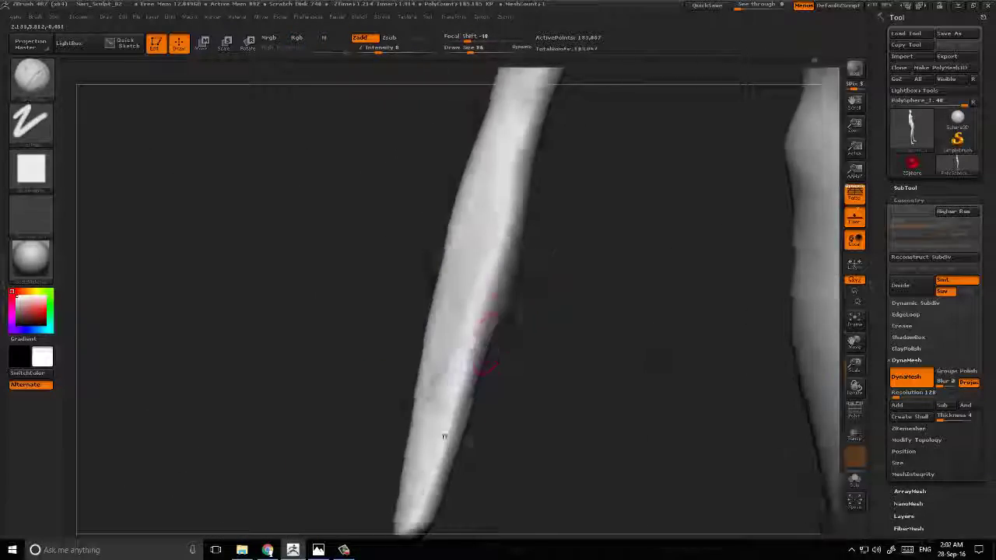
drag(445, 436, 434, 270)
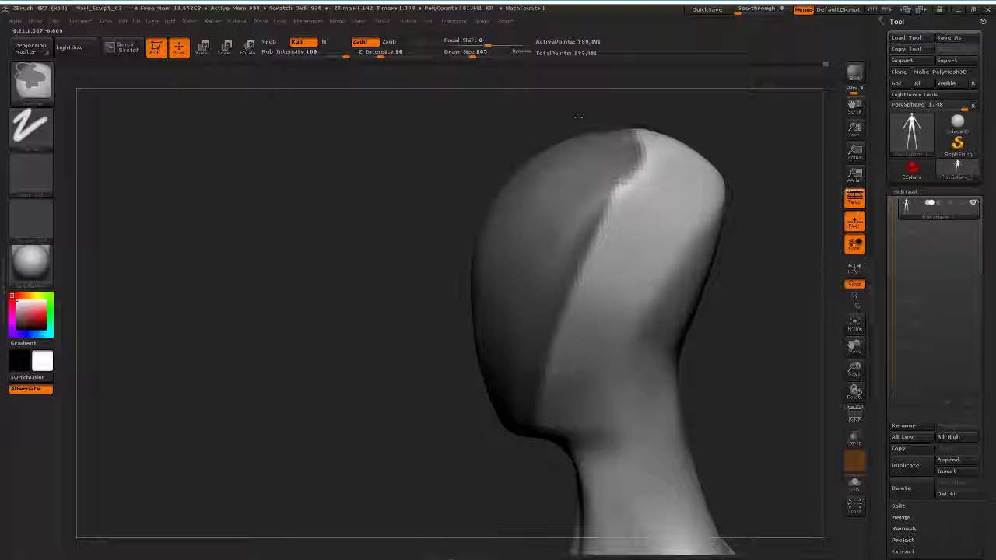
- Mask the front of the head and extract it as a double-sided face plate 0.02 thick
drag(579, 115, 570, 180)
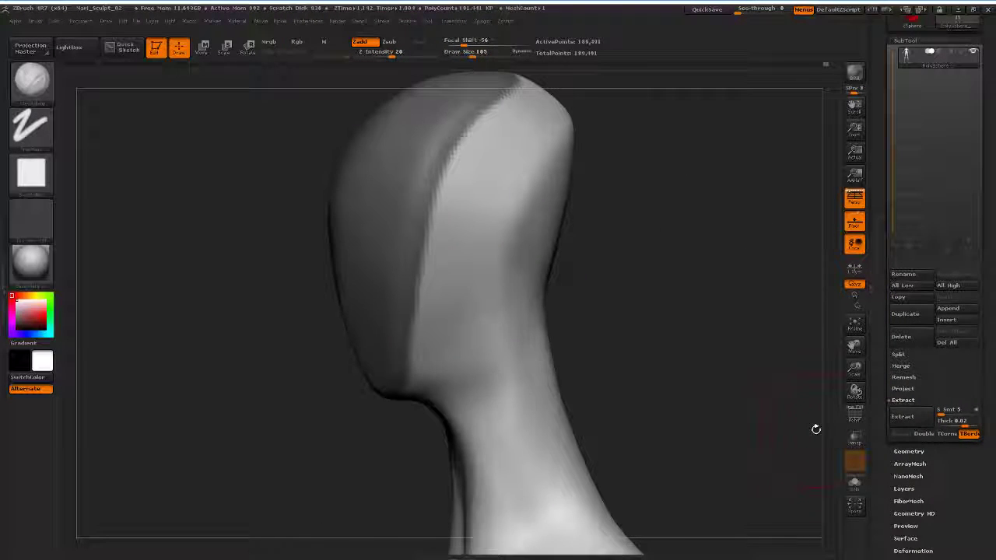
drag(816, 430, 782, 386)
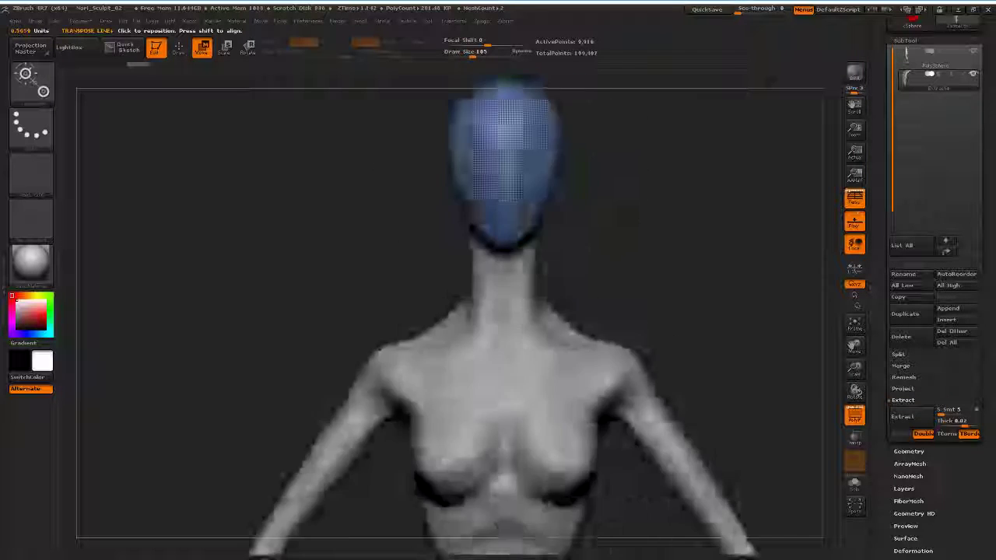
drag(520, 249, 631, 246)
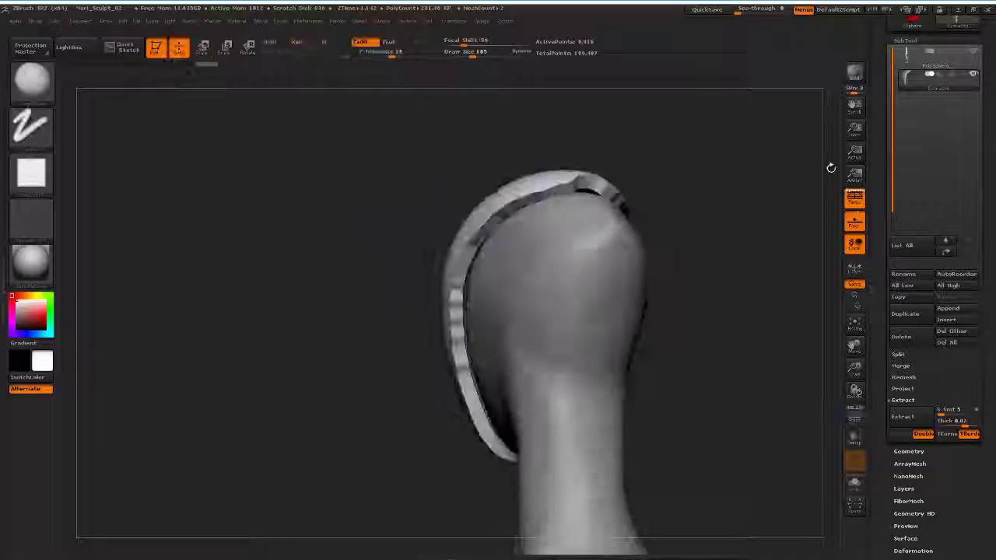
drag(831, 168, 792, 90)
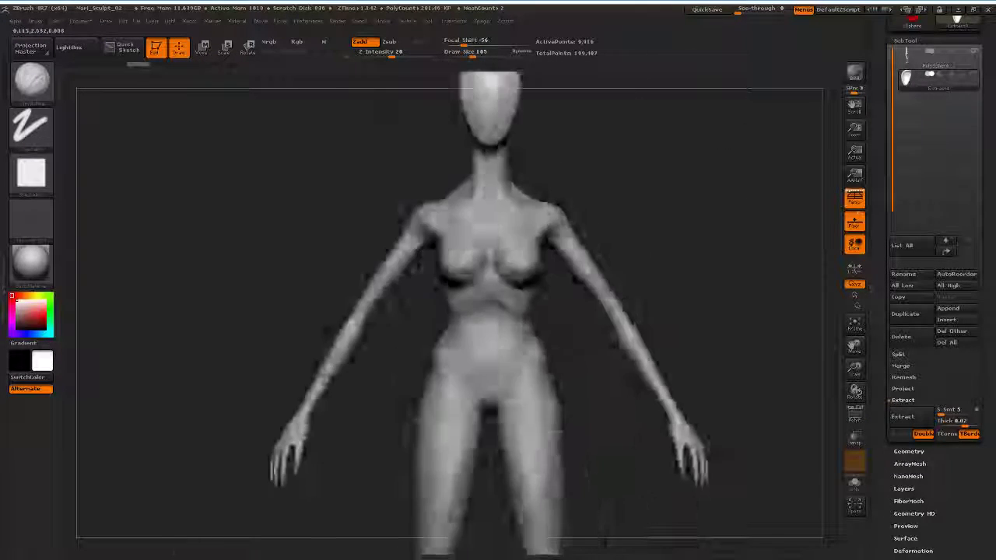
- Mask angular shapes around the outer thighs of the body and extract them as plates 0.01 thick
mouse_move(491, 234)
alt+mouse_down()
mouse_move(382, 370)
mouse_move(343, 311)
mouse_move(400, 289)
mouse_move(516, 362)
mouse_move(474, 407)
mouse_move(421, 389)
mouse_move(207, 371)
mouse_move(582, 449)
mouse_move(447, 368)
mouse_move(299, 347)
mouse_move(643, 372)
mouse_move(703, 267)
mouse_move(592, 257)
mouse_move(483, 195)
mouse_move(393, 78)
mouse_move(545, 226)
mouse_move(740, 241)
mouse_move(779, 257)
mouse_move(642, 222)
mouse_move(687, 294)
mouse_move(592, 239)
mouse_move(596, 260)
mouse_move(574, 301)
mouse_move(561, 295)
mouse_move(724, 298)
mouse_move(585, 456)
mouse_move(583, 355)
mouse_move(568, 423)
mouse_move(679, 381)
mouse_move(673, 352)
mouse_move(703, 394)
mouse_move(656, 356)
mouse_move(668, 257)
alt+mouse_up()
alt+click(382, 370)
drag(511, 257, 560, 261)
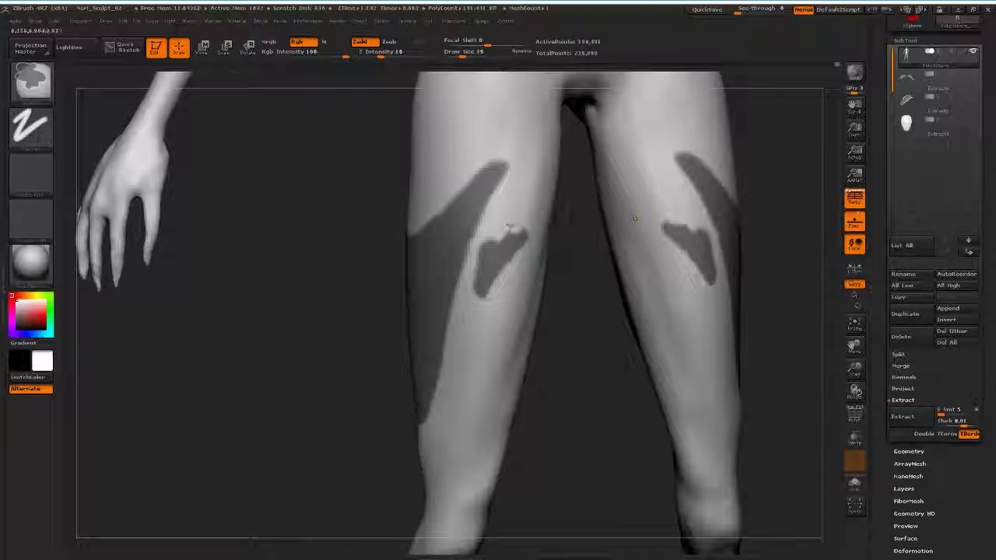
drag(509, 229, 638, 351)
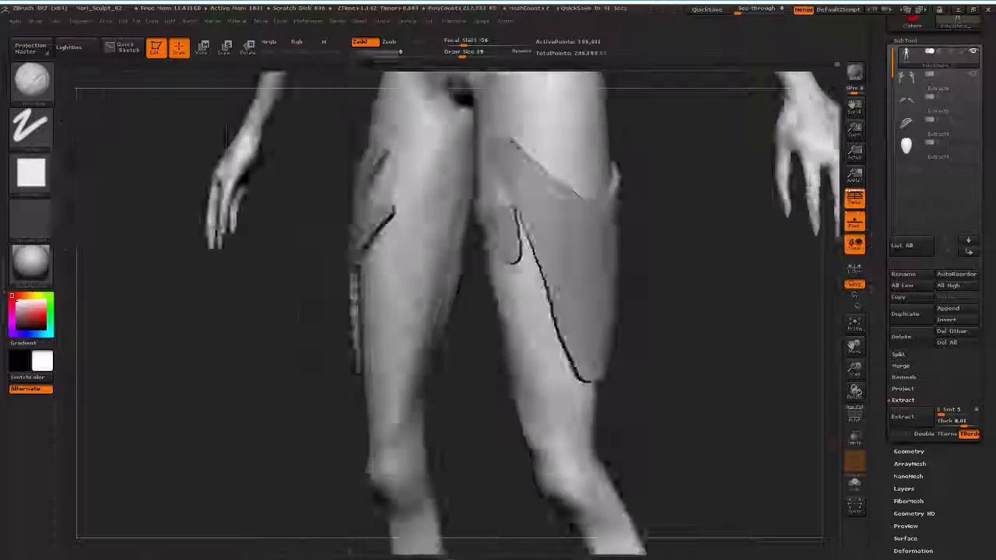
drag(623, 365, 627, 338)
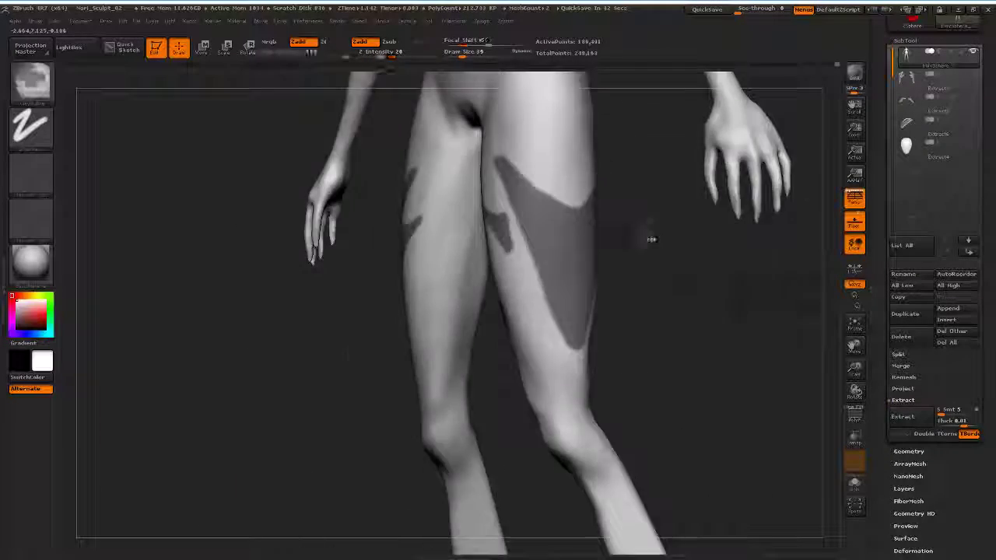
- Mask and extract a V-shaped plate above each knee, then save the project as Nari_Sculpt_02.ZPR
drag(650, 238, 704, 296)
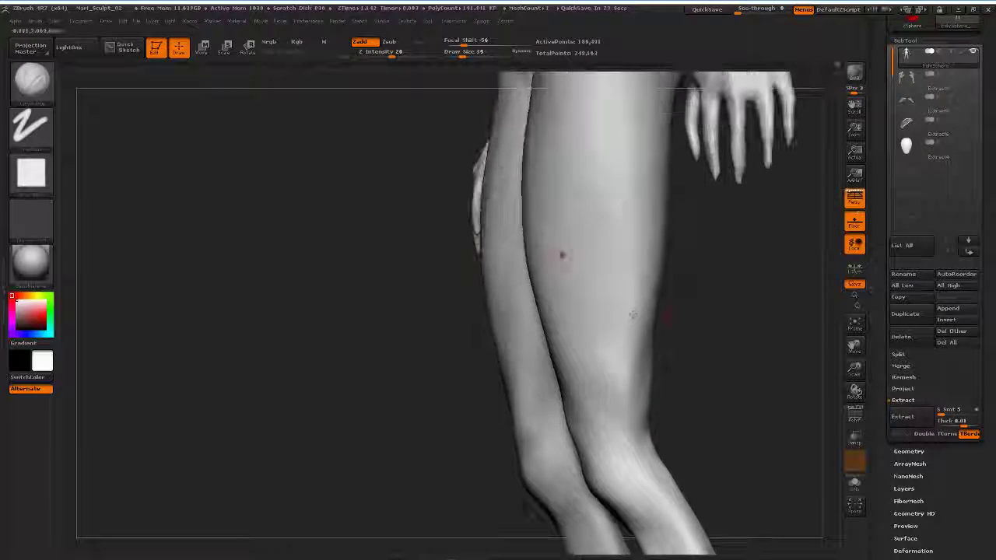
drag(563, 256, 516, 253)
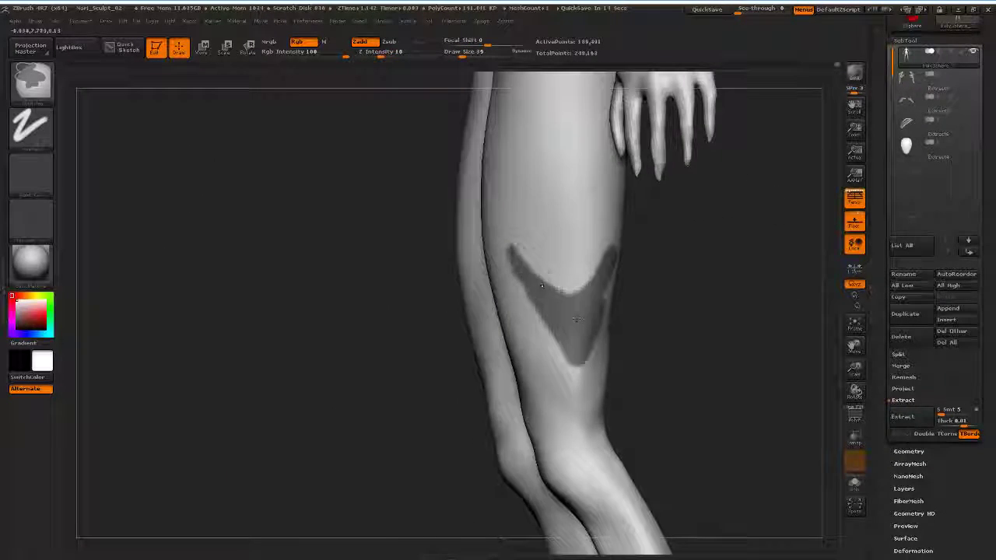
drag(542, 286, 654, 319)
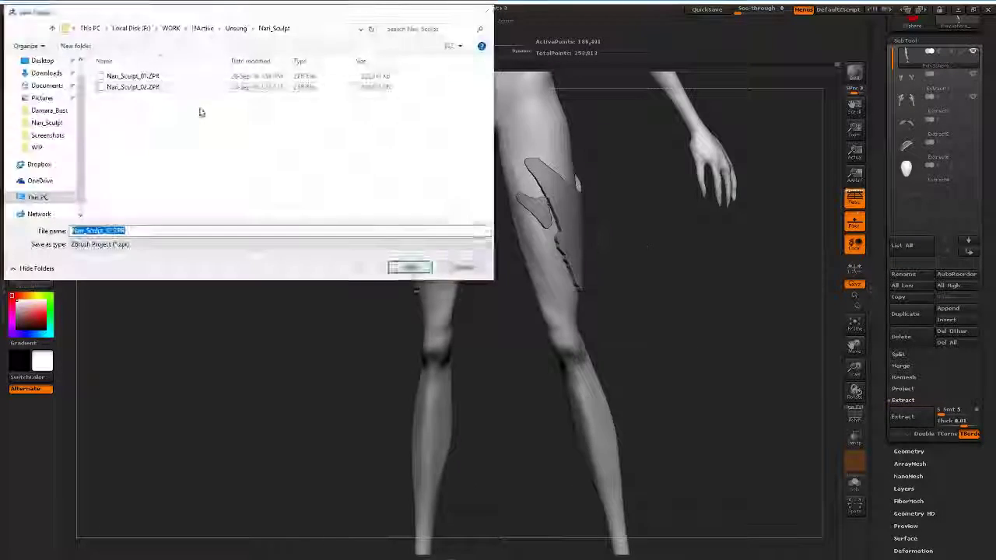
key(Return)
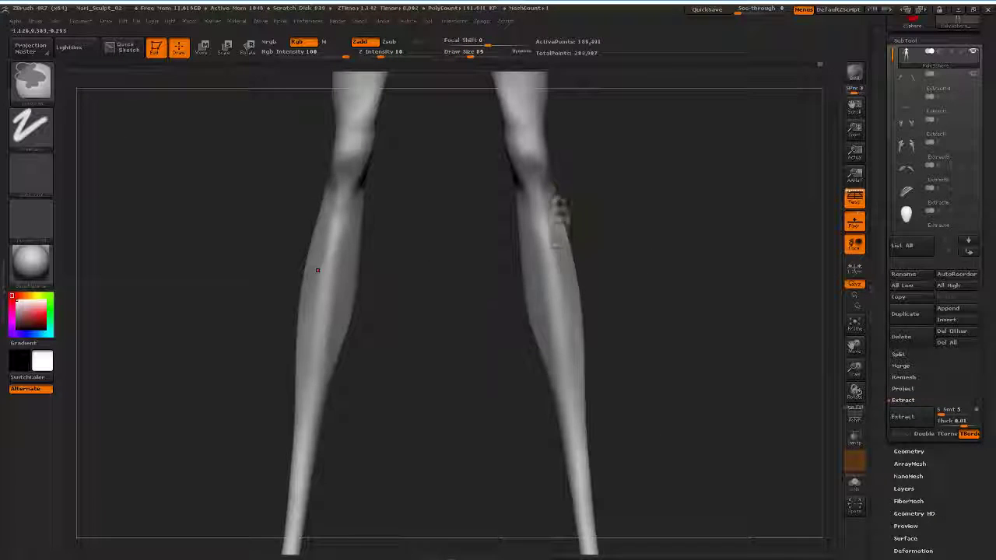
- Mask areas on the lower legs and outer hips and extract them as plates 0.01 thick
ctrl+drag(338, 190, 465, 382)
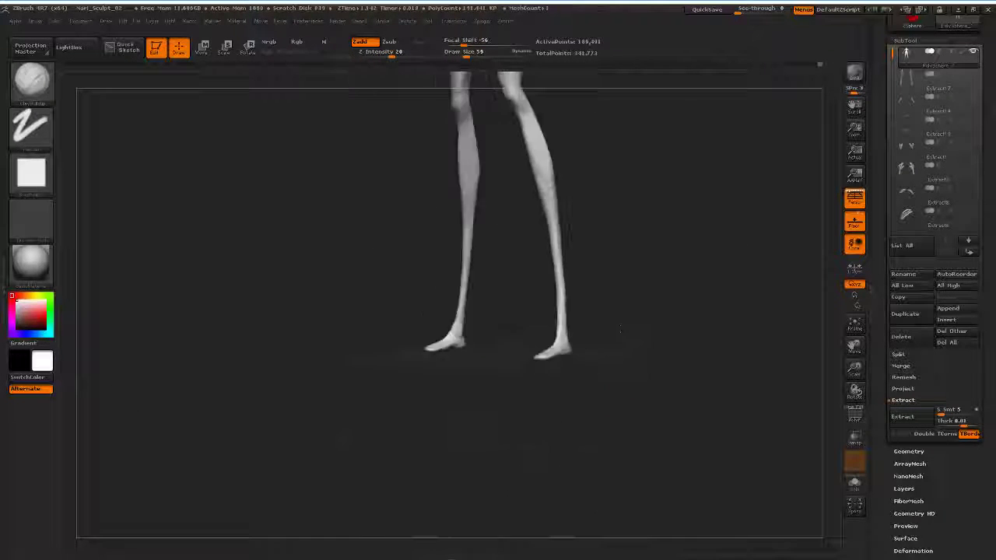
drag(621, 331, 644, 321)
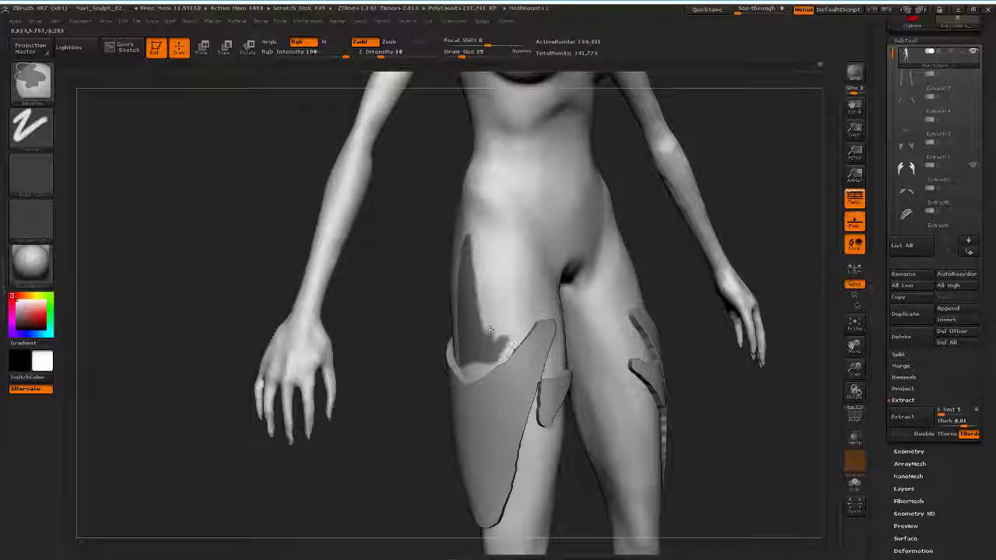
drag(493, 335, 425, 336)
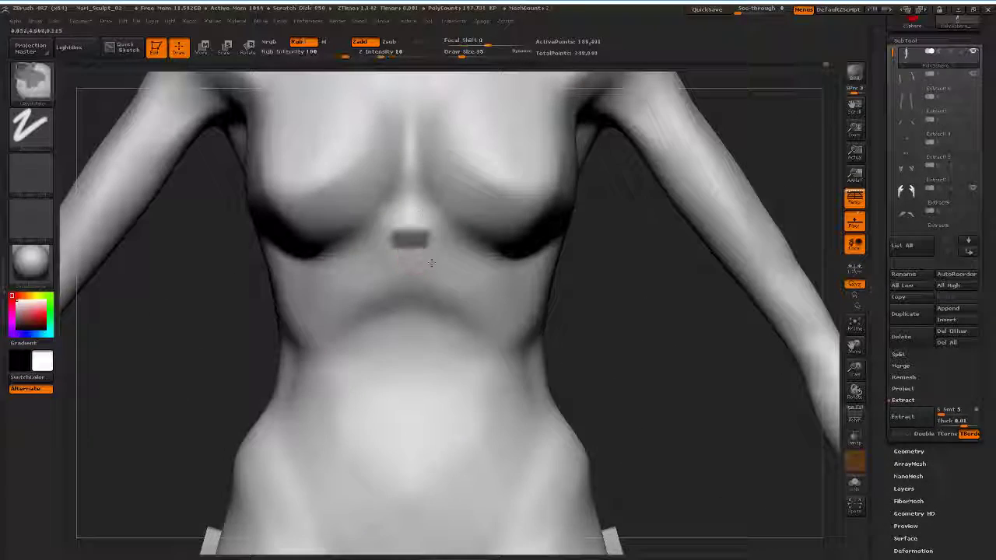
- Mask a small rectangle, a tapered shape and a V down the middle of the abdomen and extract them as plates
ctrl+right_drag(431, 263, 400, 238)
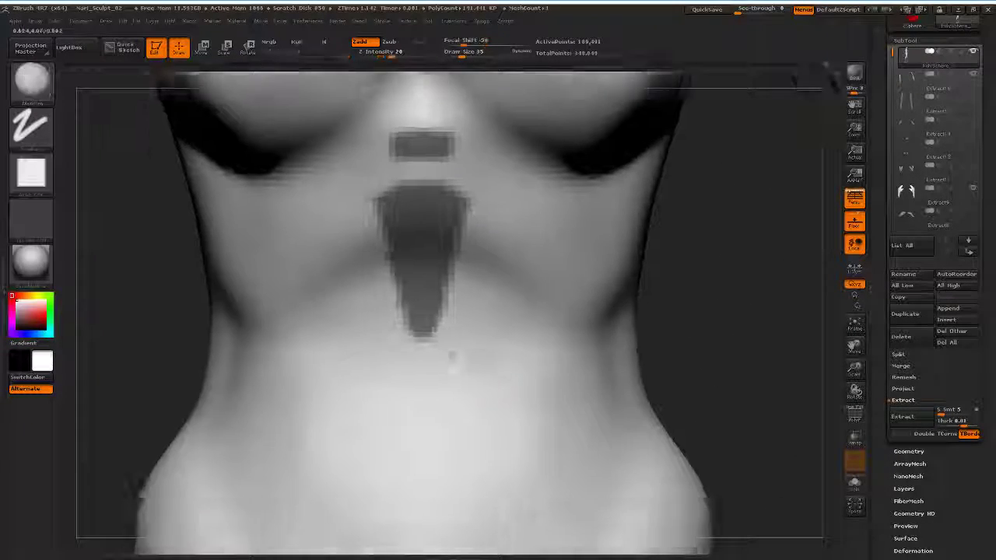
drag(346, 290, 498, 292)
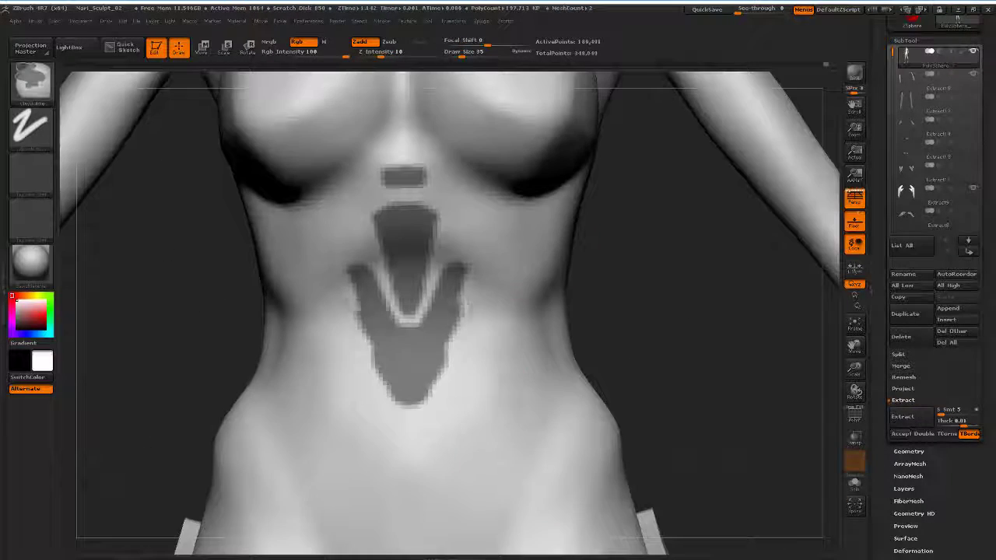
click(903, 417)
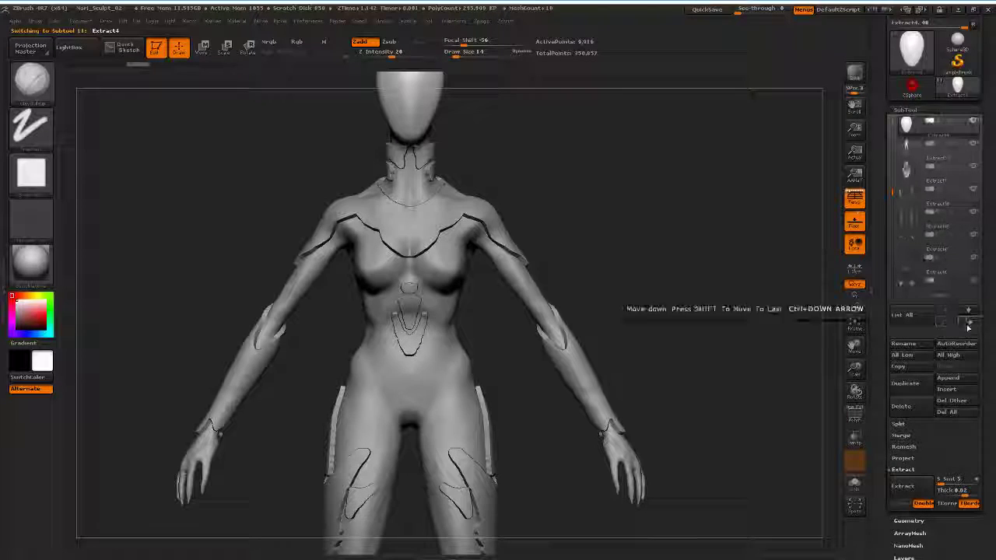
- Reorder the extracted armor subtools so they follow the body from the head downward
click(969, 328)
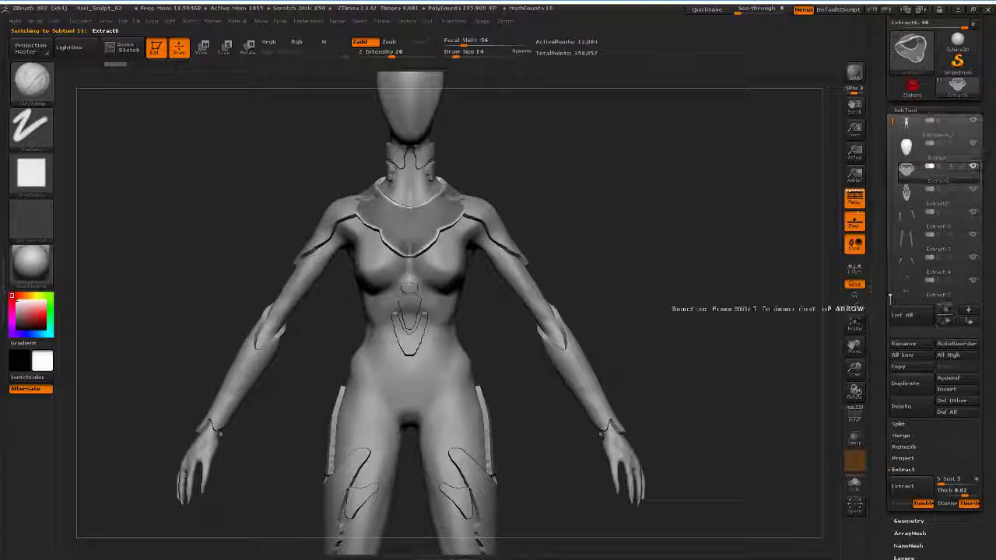
click(946, 310)
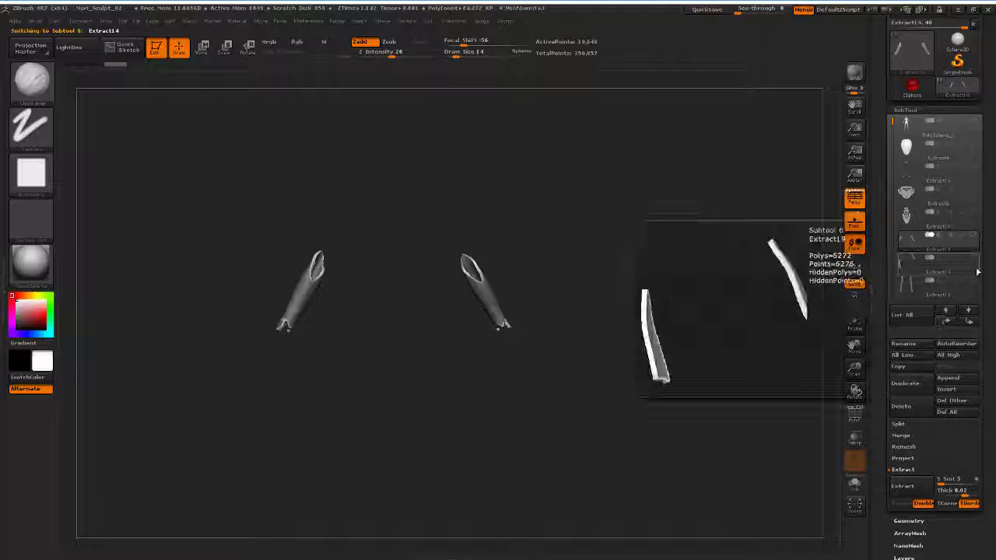
click(960, 300)
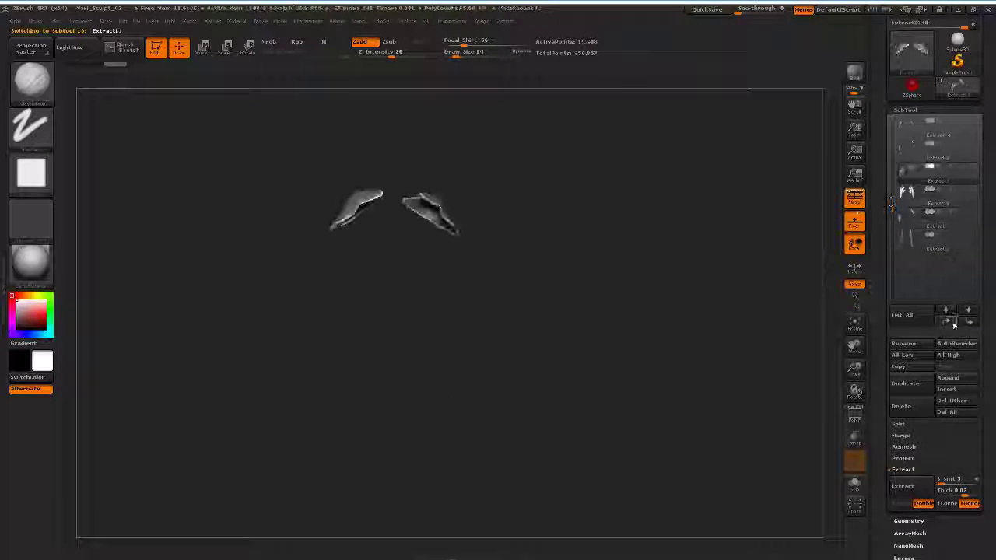
- Display the polygroup wireframe and separate the pieces of the extracted neck plates
click(856, 419)
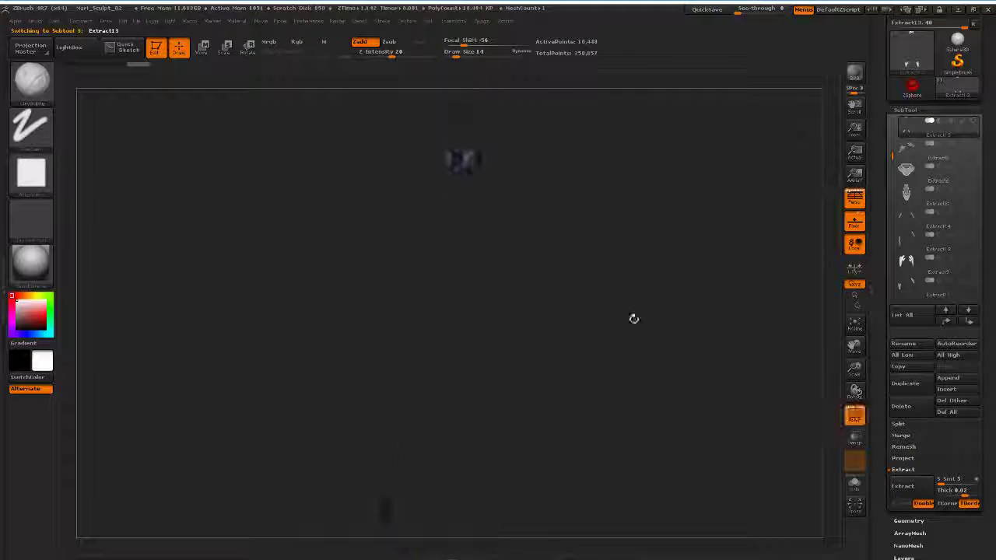
click(905, 110)
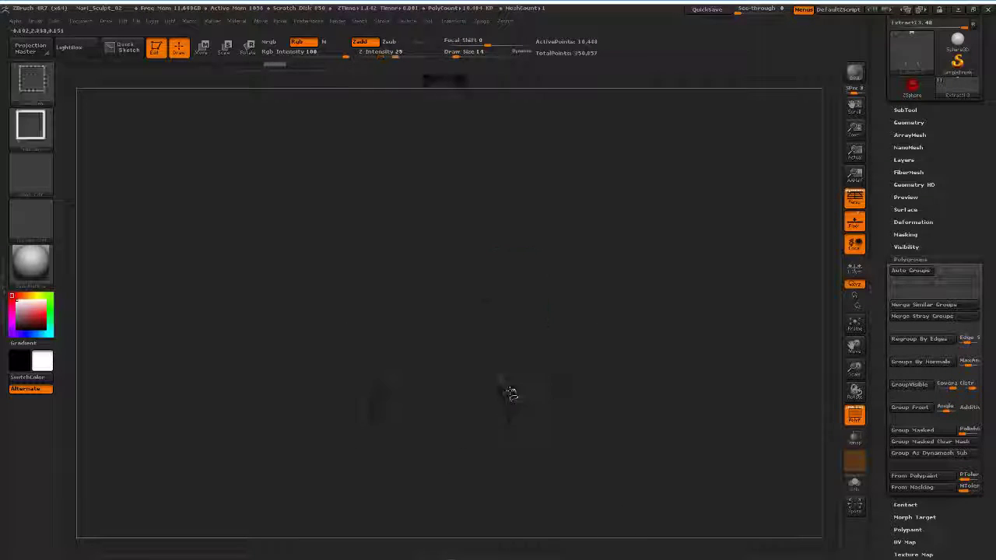
click(915, 111)
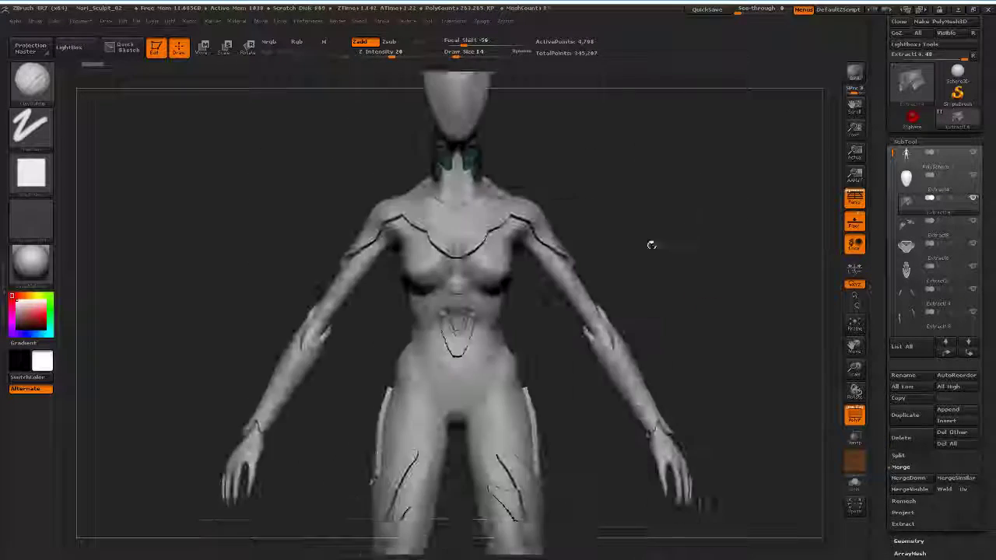
- Change the figure's material to a red MatCap
drag(651, 245, 648, 307)
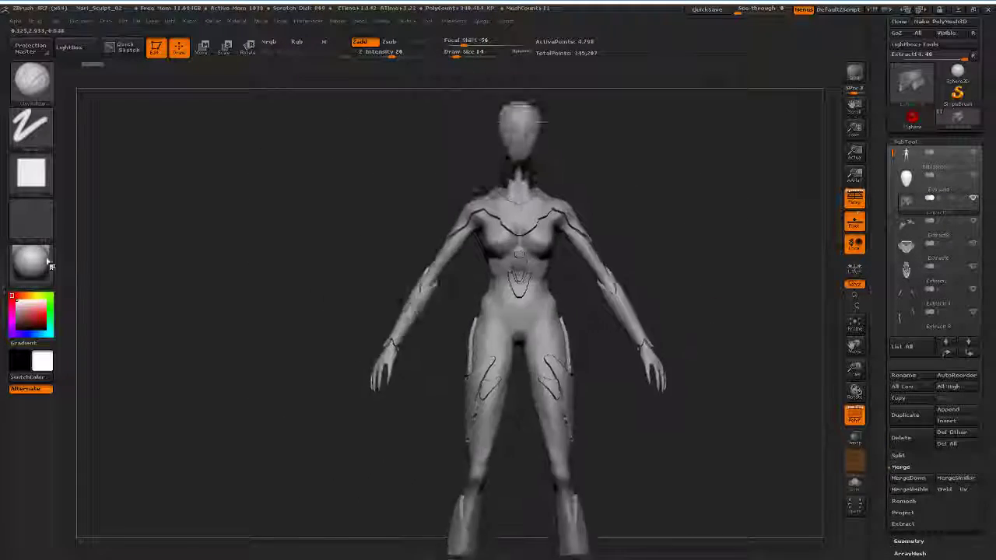
click(31, 261)
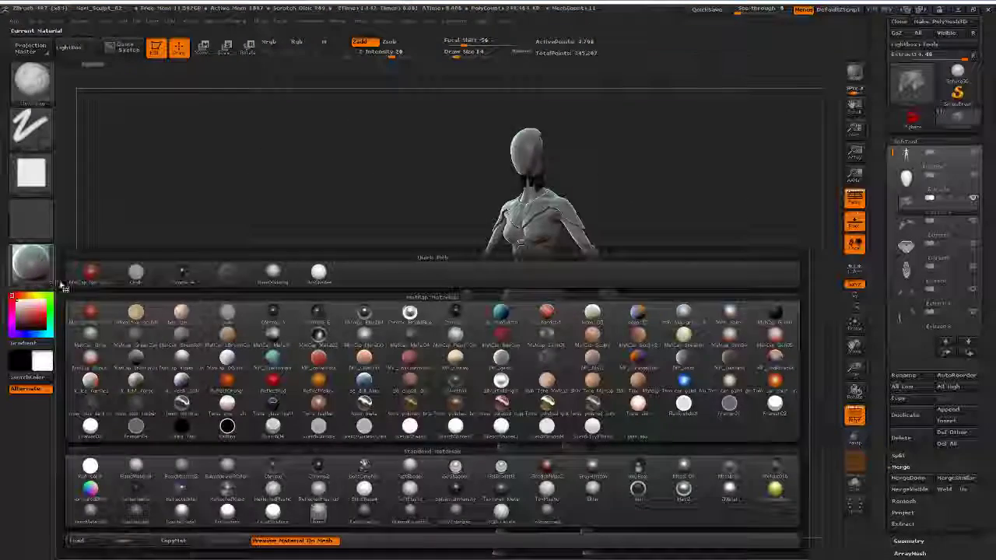
click(670, 289)
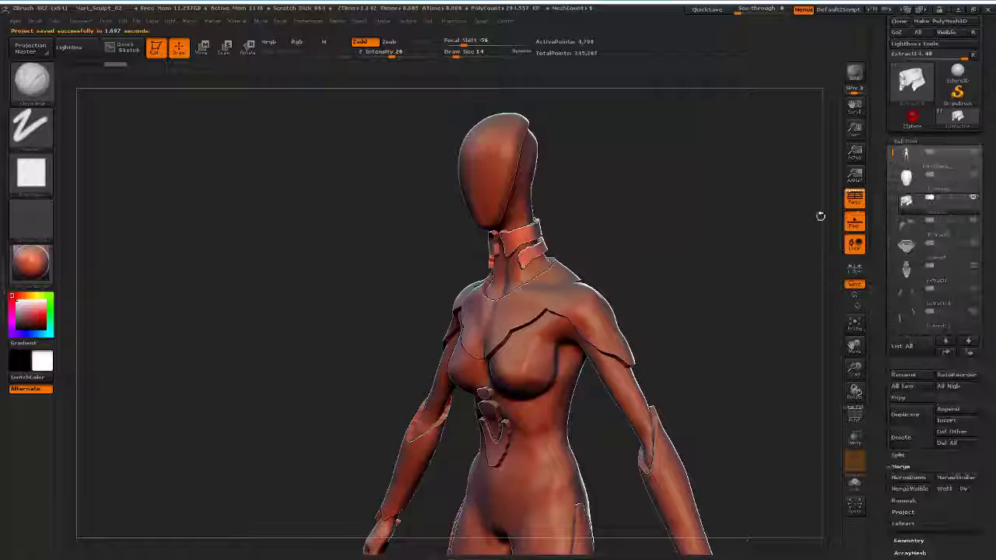
- Reposition the shoulder plates and the abdomen plates on the body using Transpose
drag(821, 215, 545, 93)
key(w)
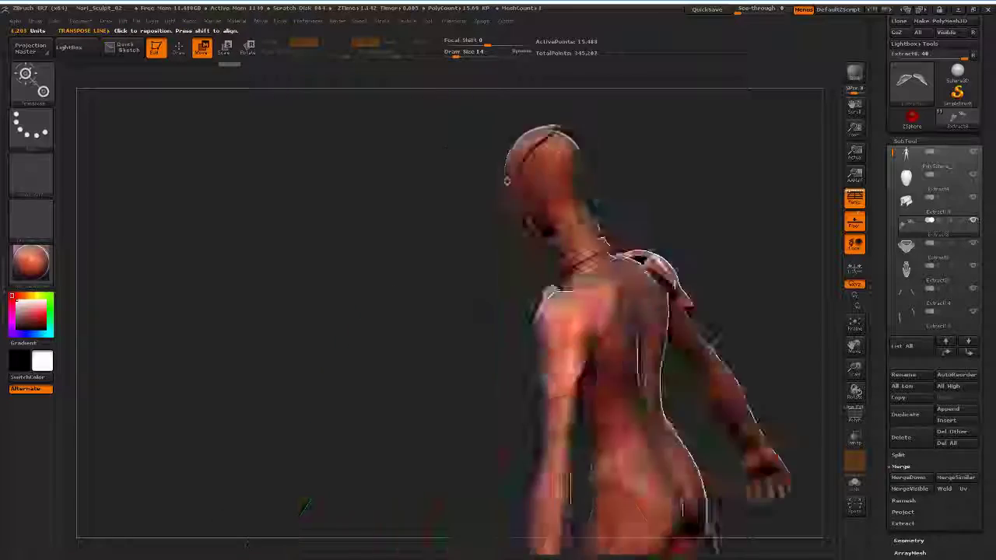
drag(507, 181, 562, 334)
alt+click(562, 334)
drag(573, 264, 552, 231)
key(w)
mouse_move(700, 296)
mouse_down()
mouse_move(675, 285)
mouse_move(657, 257)
mouse_up()
drag(556, 233, 646, 194)
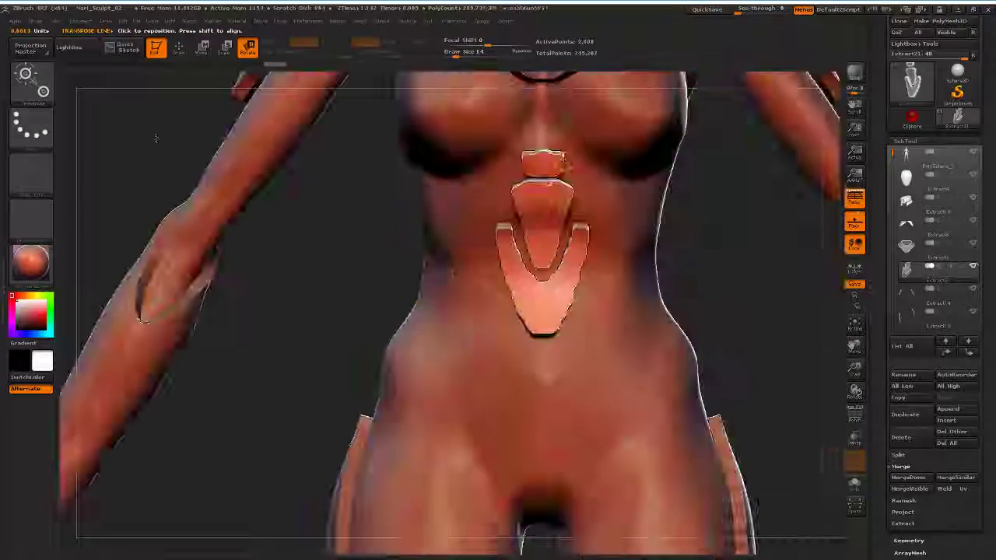
key(q)
- Pull the shoulder plates up and outward into tall pointed pauldrons with a large Move brush
mouse_move(622, 311)
mouse_down()
mouse_move(537, 311)
mouse_move(660, 314)
mouse_move(561, 311)
mouse_move(607, 311)
mouse_up()
click(934, 315)
drag(779, 311, 634, 246)
key(space)
key(space)
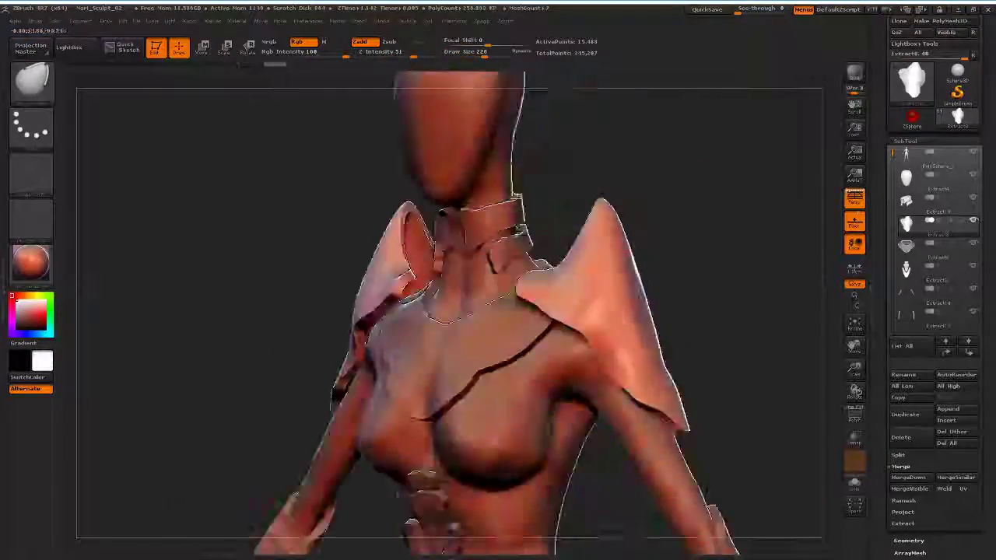
drag(748, 311, 755, 405)
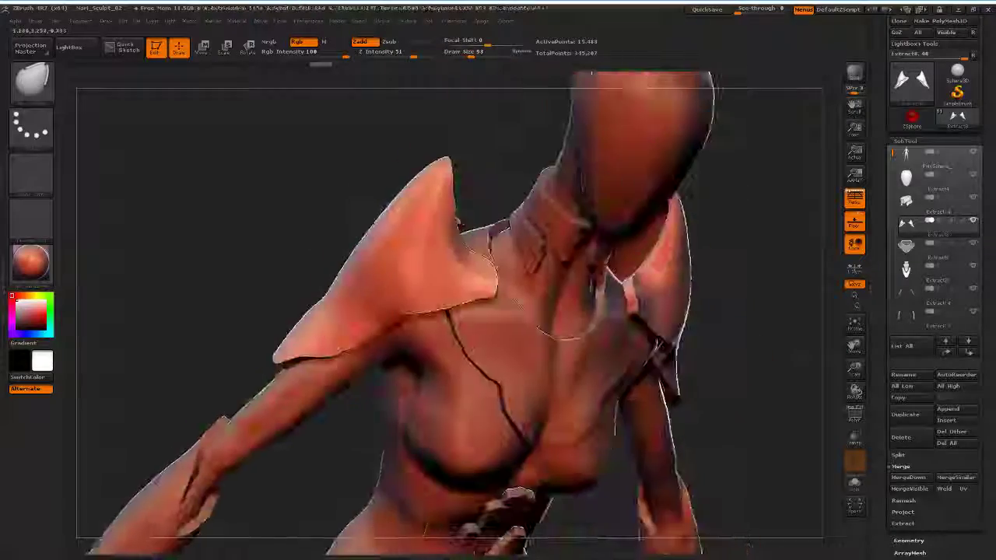
- Reshape the forearm armor plates around the elbows and wrists with the Move brush from front and back
drag(591, 73, 492, 551)
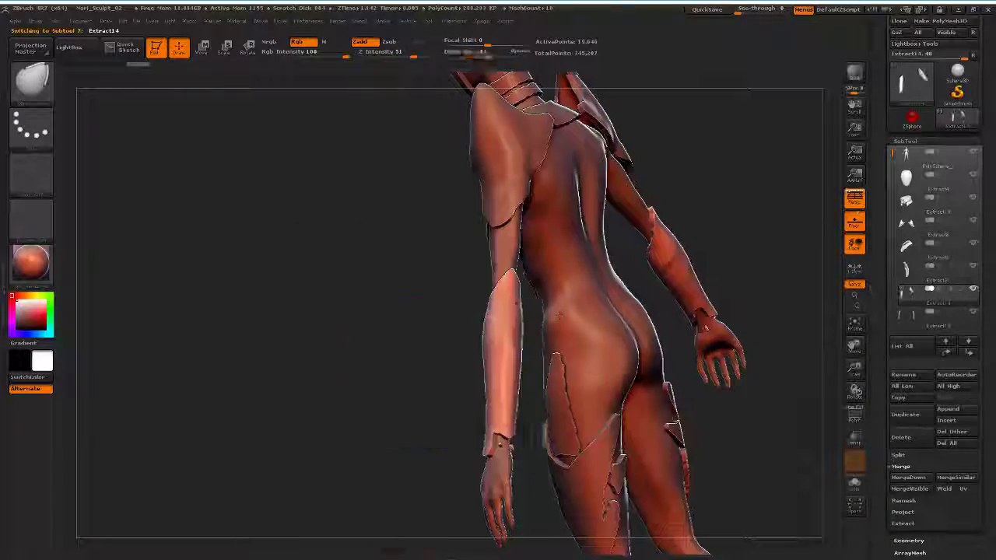
mouse_move(498, 77)
mouse_down()
mouse_move(436, 80)
mouse_move(545, 81)
mouse_move(486, 81)
mouse_up()
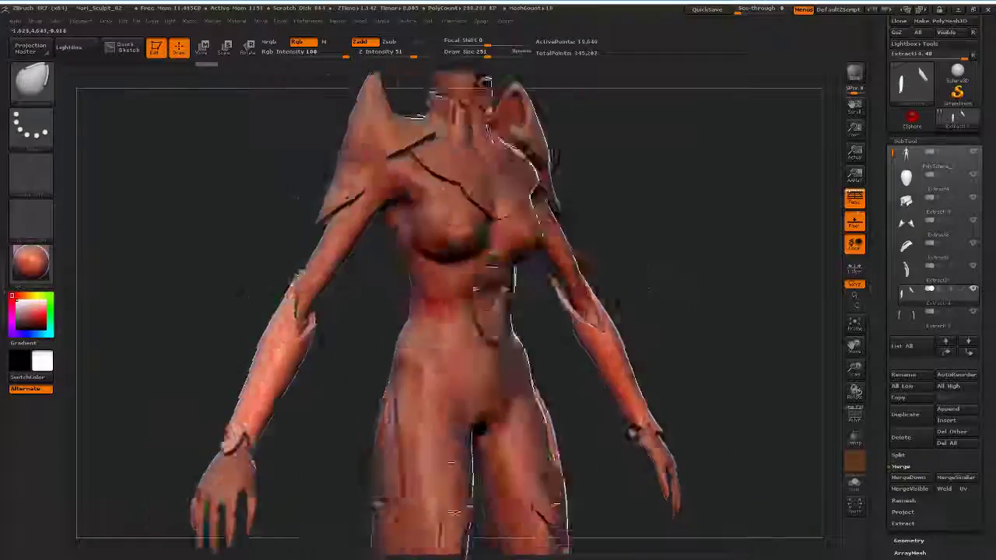
drag(667, 318, 482, 319)
drag(517, 309, 436, 311)
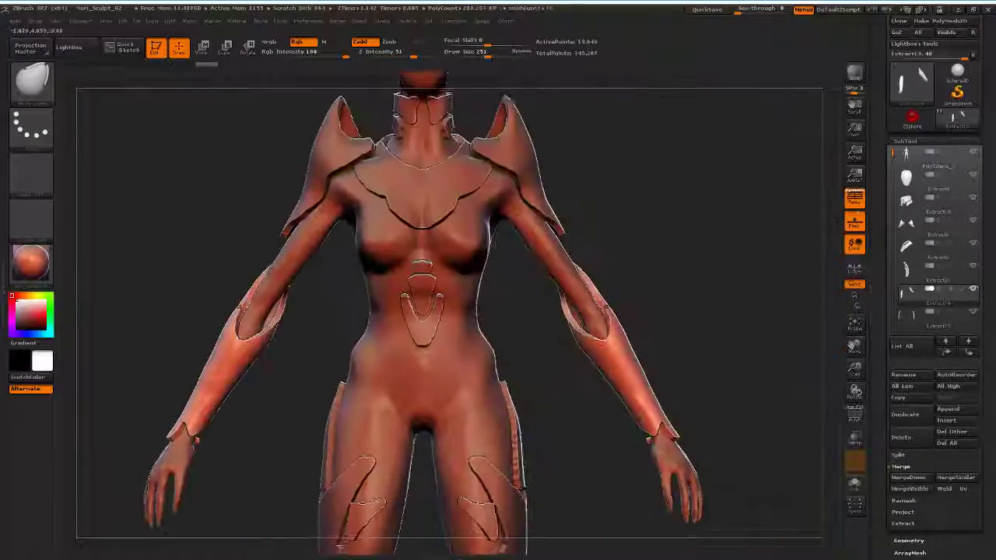
mouse_move(651, 328)
mouse_down()
mouse_move(467, 319)
mouse_move(475, 303)
mouse_move(436, 327)
mouse_up()
- Show the polygroup wireframe on the forearm plates and lasso the small pieces at the wrist
right_click(474, 298)
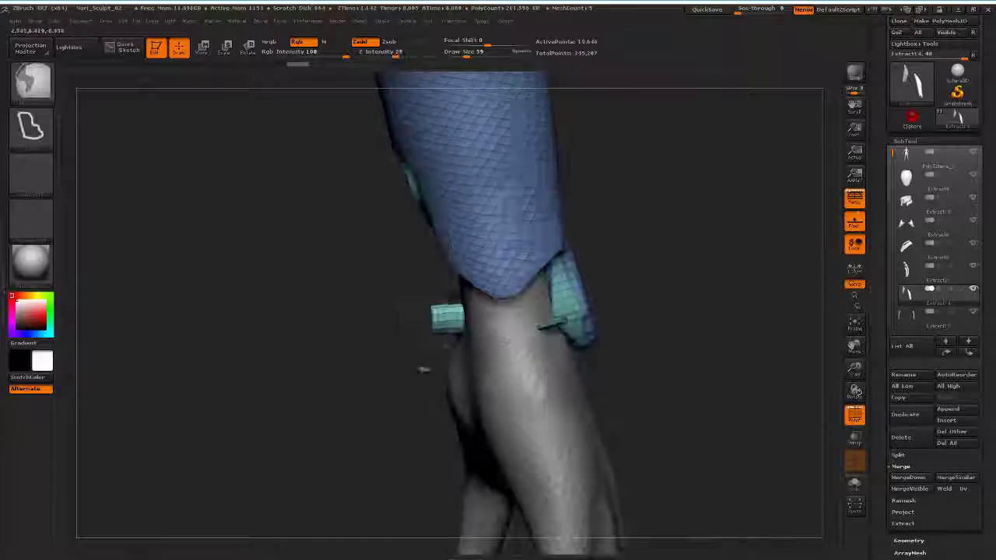
drag(423, 370, 544, 327)
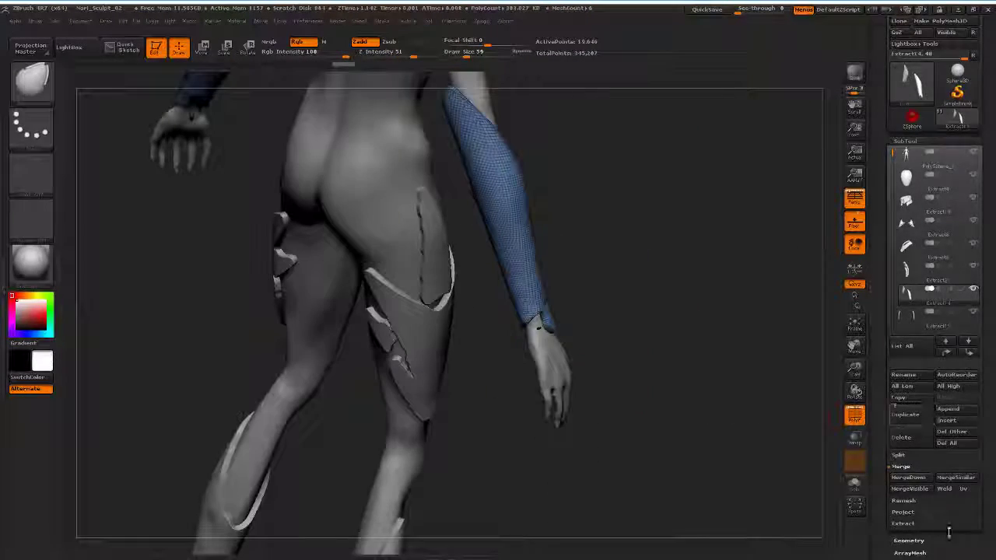
click(909, 540)
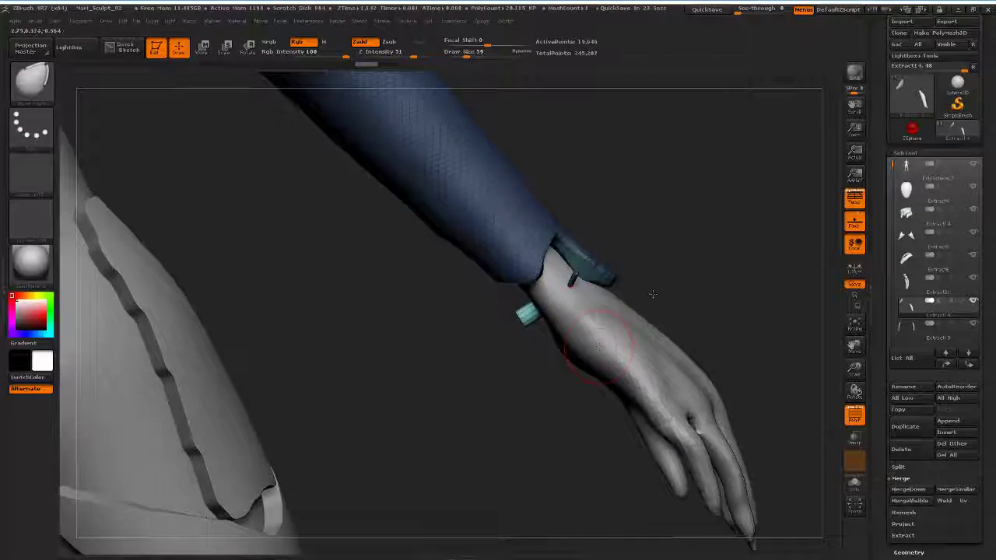
click(912, 303)
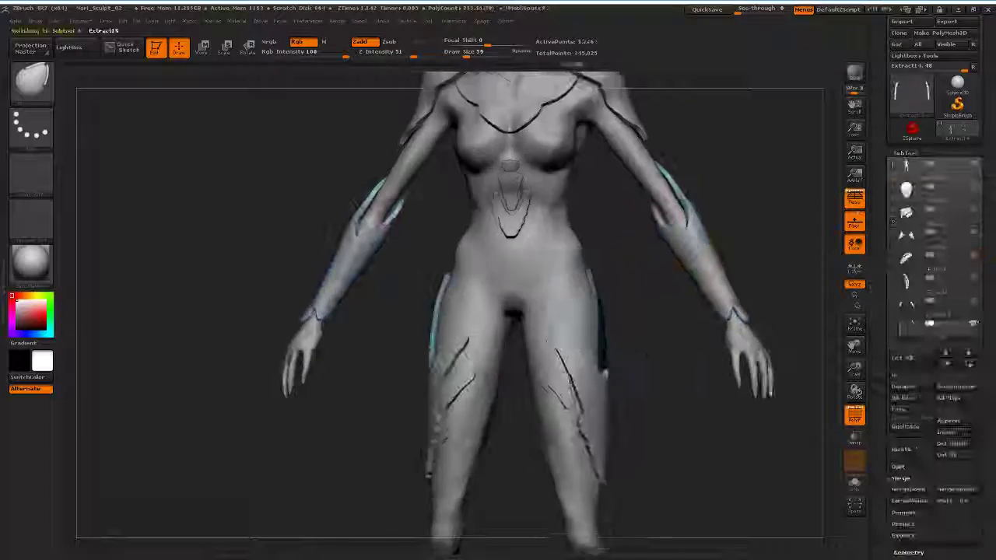
- Move the hip side plates outward from the thighs with Transpose and split the thigh plate pieces into separate subtools
alt+click(602, 315)
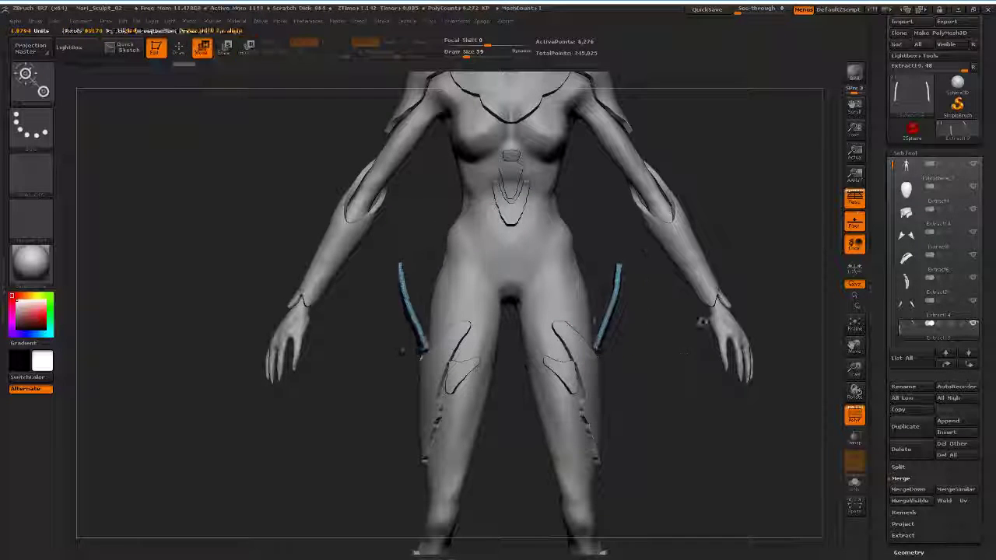
drag(638, 446, 673, 446)
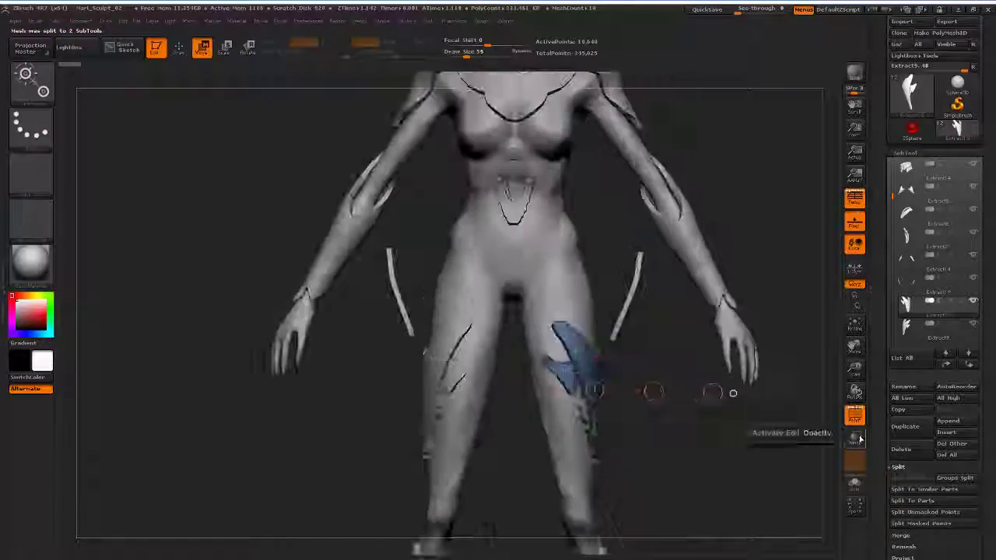
drag(859, 439, 529, 311)
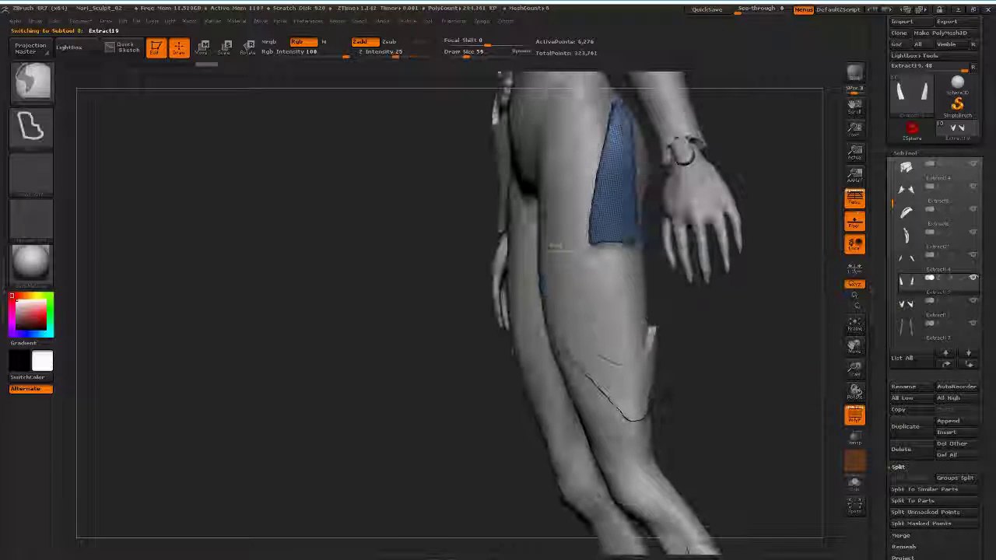
- Paint a wide mask on the body's outer thighs, wrapping around the leg and tapering toward the knee
alt+click(546, 268)
key(b)
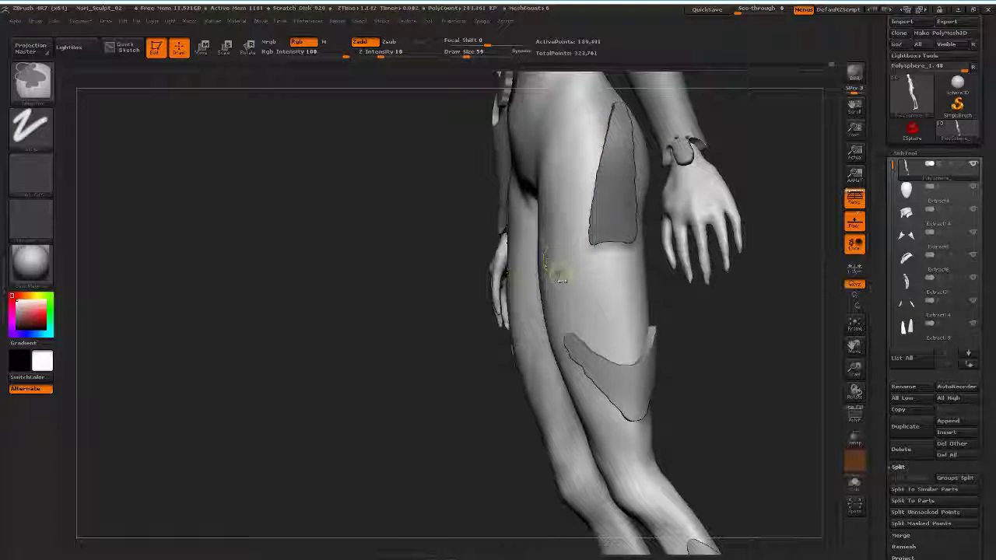
drag(544, 274, 638, 252)
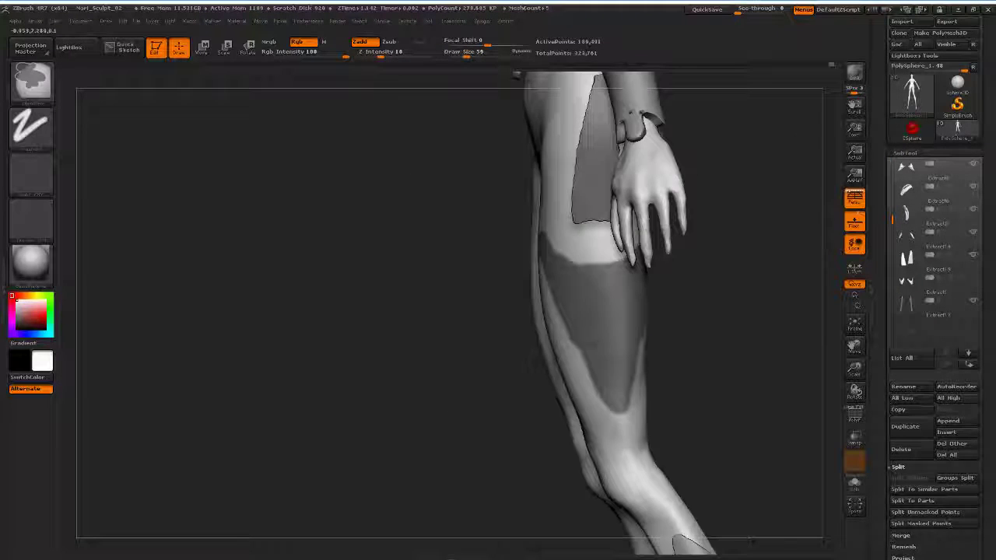
drag(516, 75, 402, 227)
drag(563, 304, 643, 274)
drag(443, 239, 335, 226)
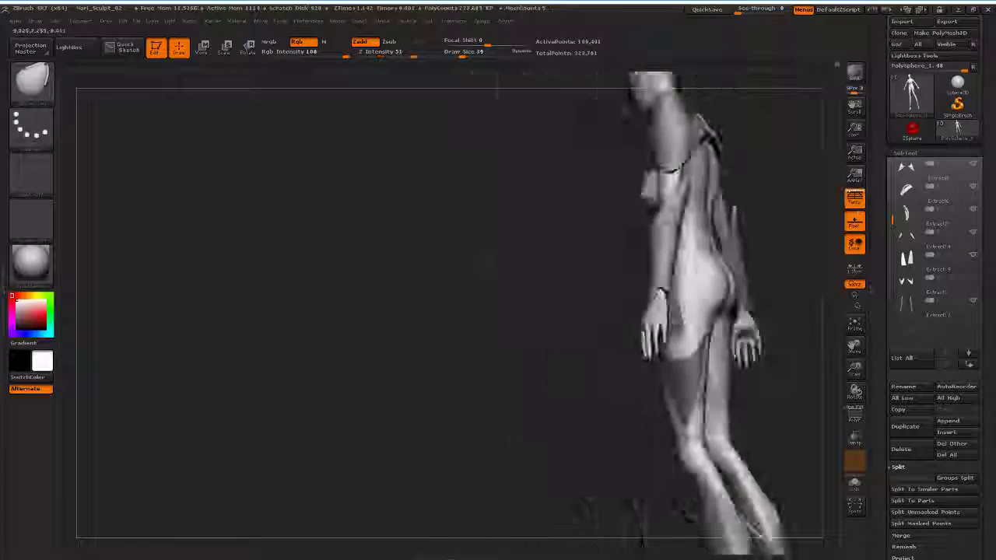
- Extract the masked thigh areas of the body as new armor plates with a thickness of 0.02
drag(467, 311, 623, 311)
click(909, 165)
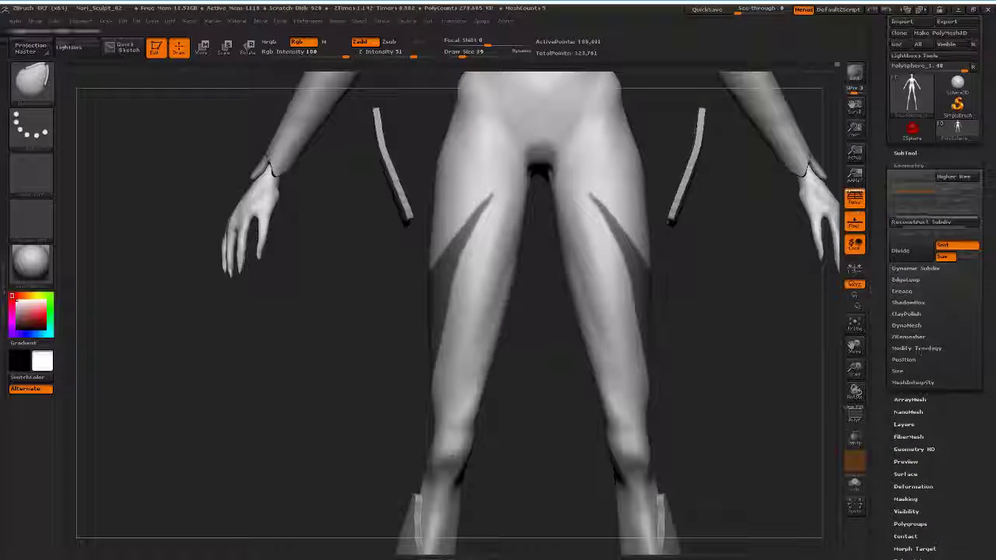
click(905, 152)
click(903, 495)
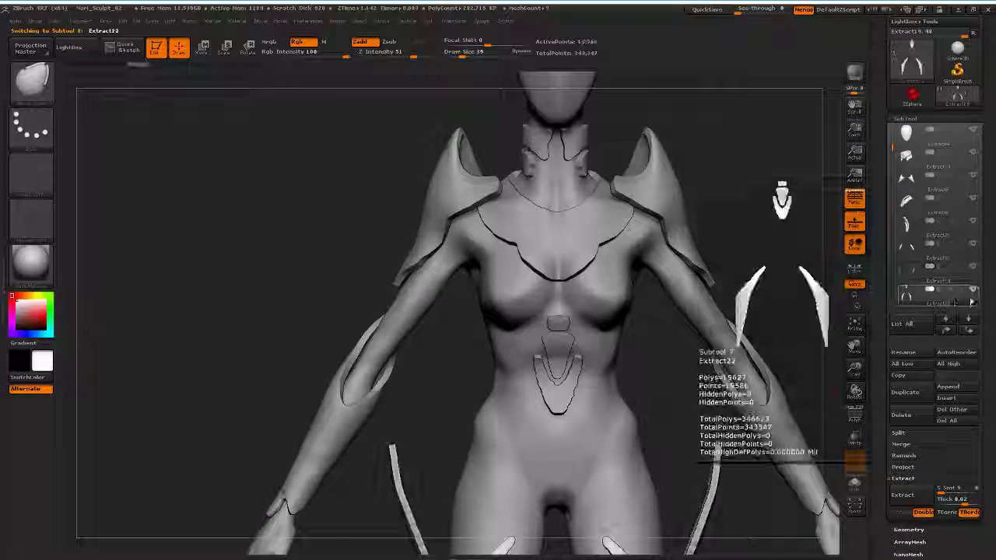
- Extract small front-thigh plates from the body and move the large thigh plates outward with Transpose
click(905, 244)
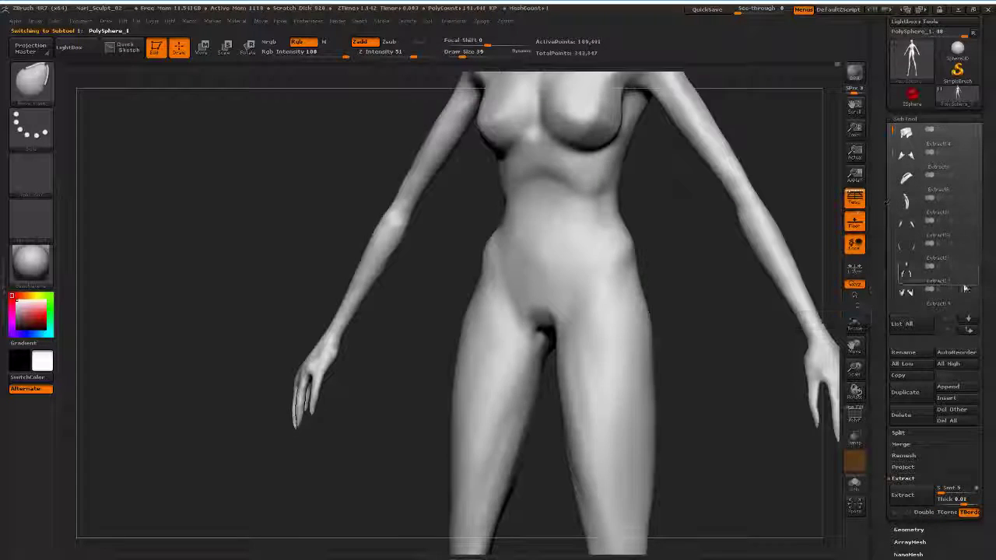
click(854, 416)
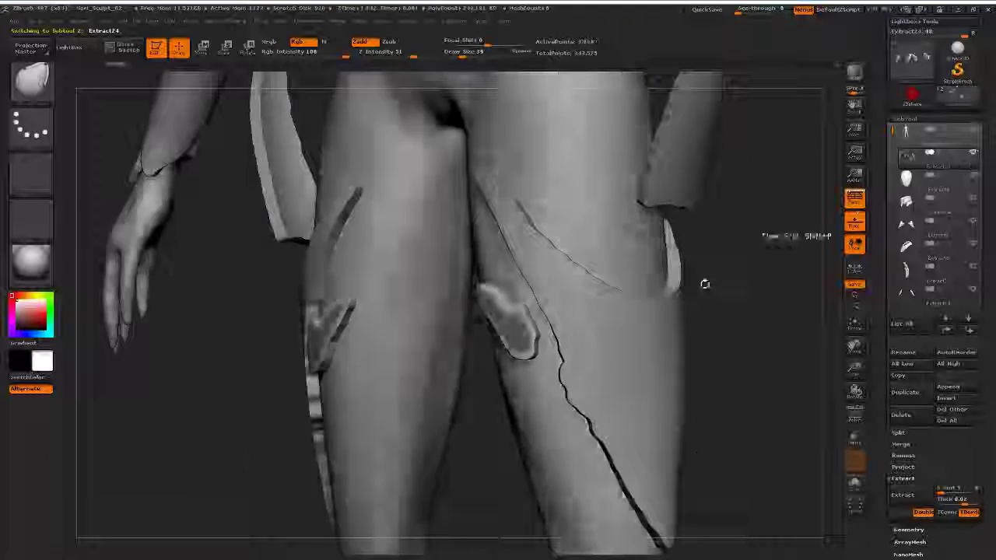
shift+click(975, 333)
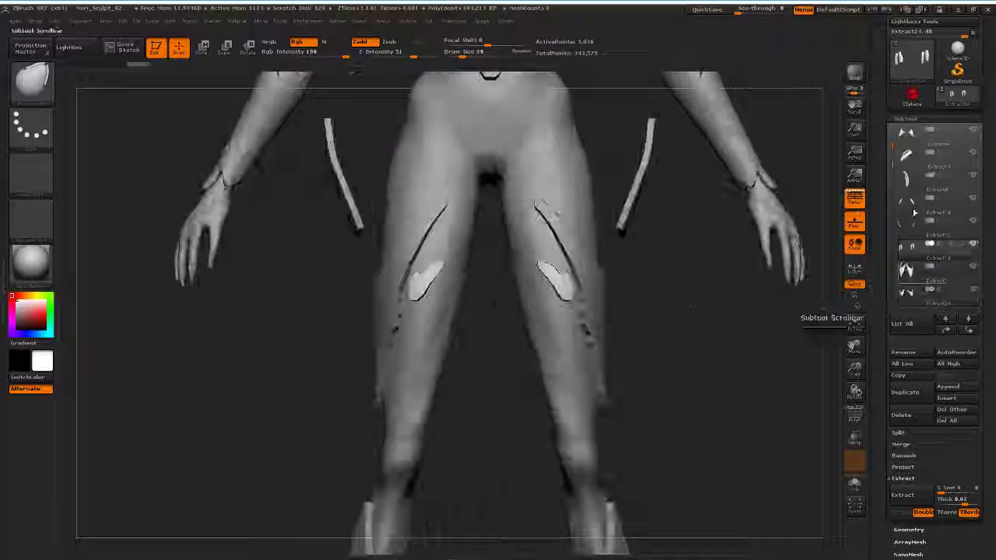
key(w)
drag(771, 292, 674, 292)
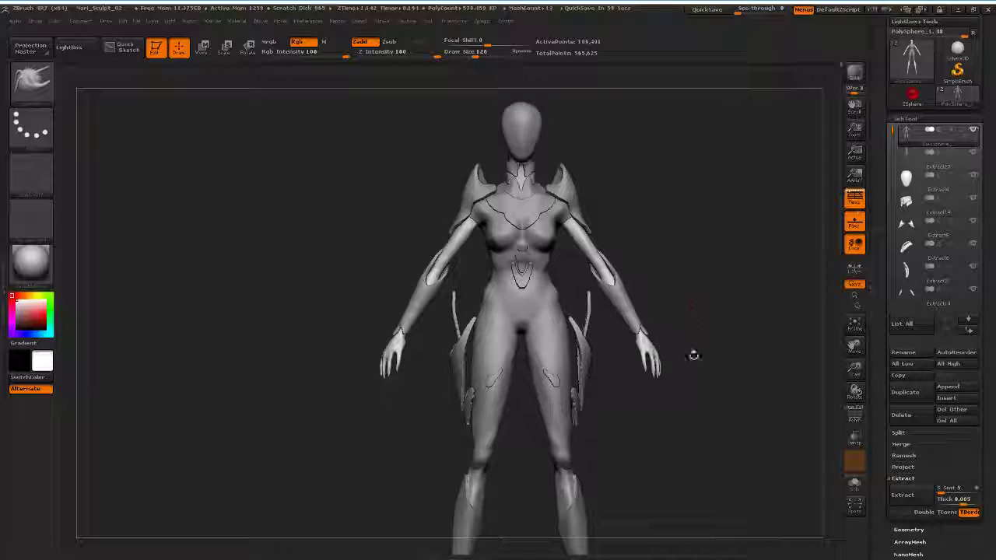
- Save the armored figure sculpt
drag(694, 356, 692, 381)
key(ctrl+s)
key(Return)
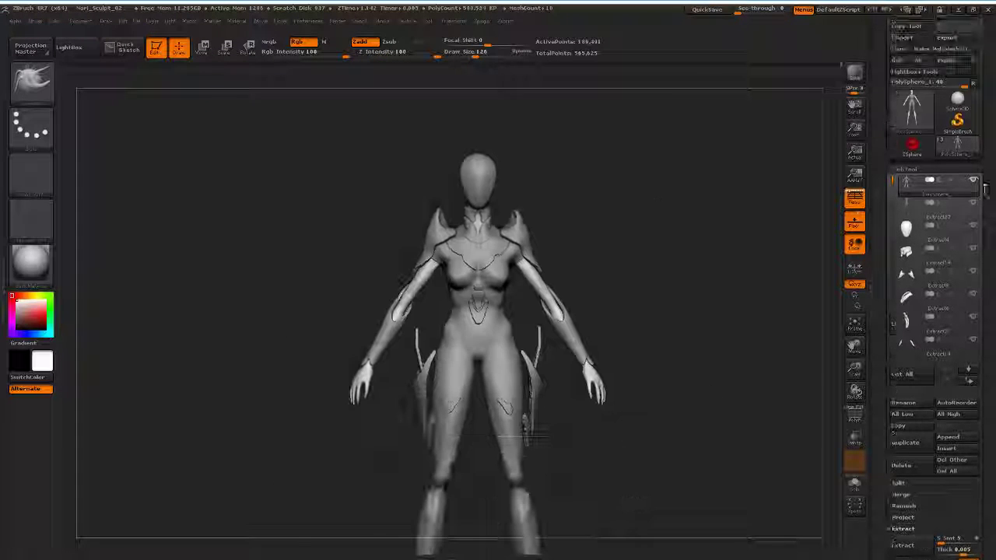
- Append a Sphere3D subtool above the figure's head and convert it to a DynaMesh
click(948, 437)
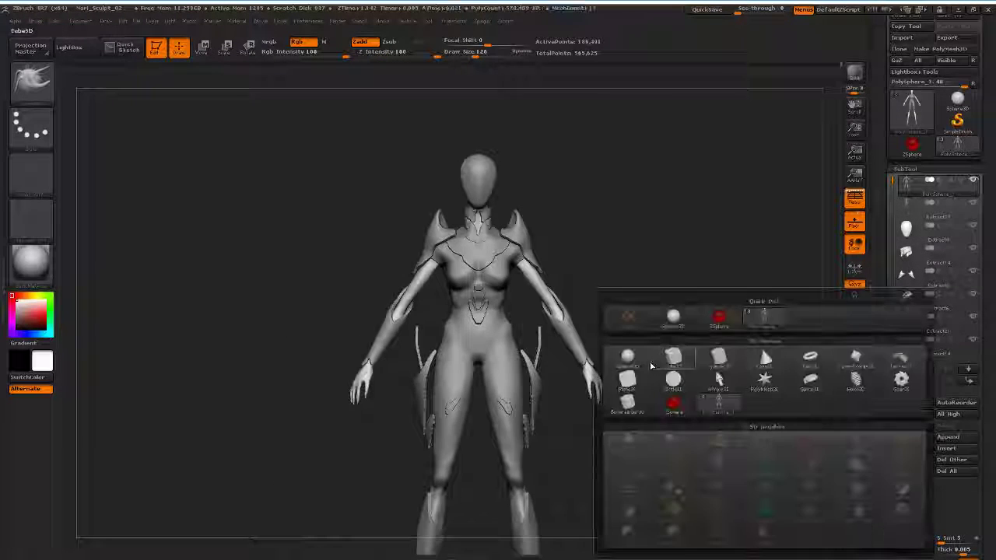
click(624, 356)
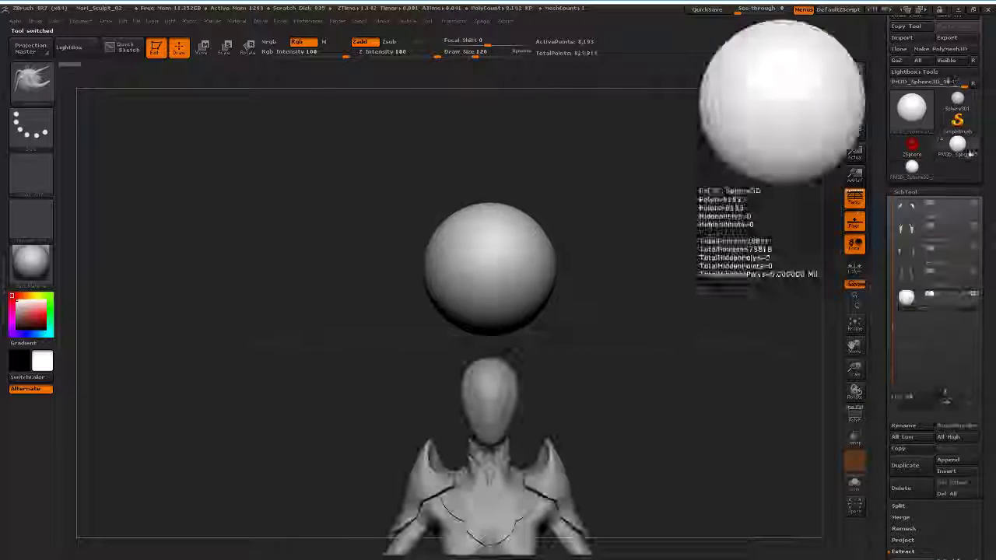
click(912, 109)
drag(591, 327, 653, 297)
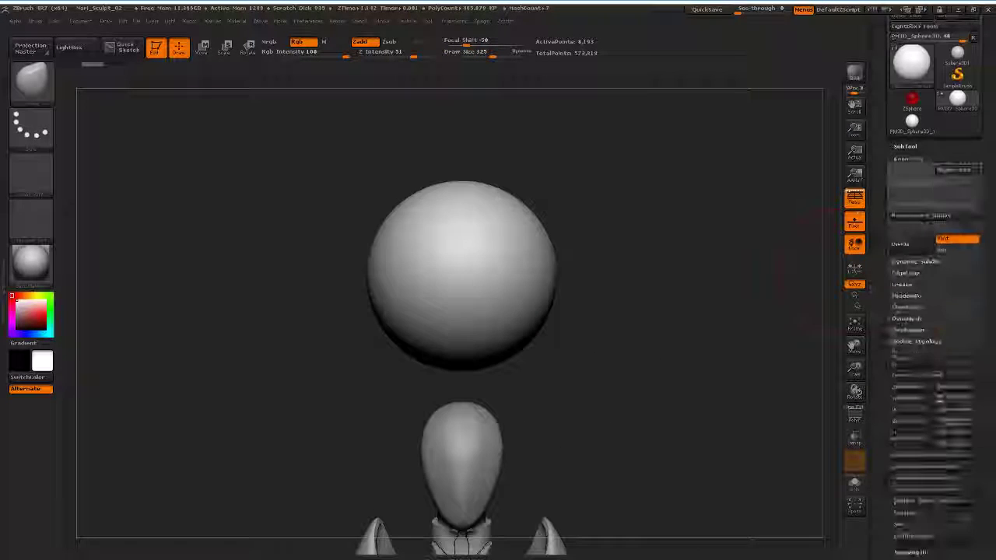
key(shift+f)
- Insert a cylinder into the front of the sphere, then scale and position it to cut a round face opening
key(b)
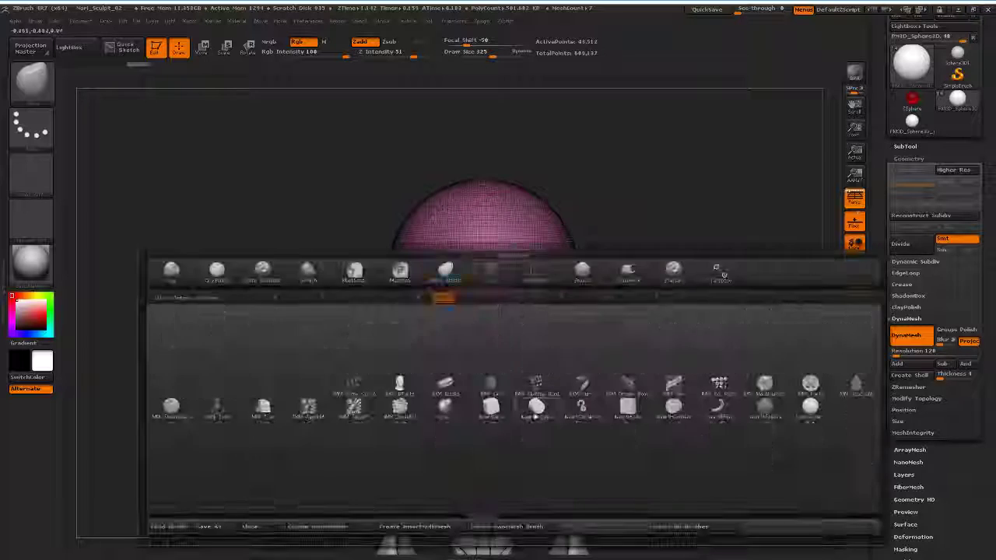
drag(661, 327, 615, 257)
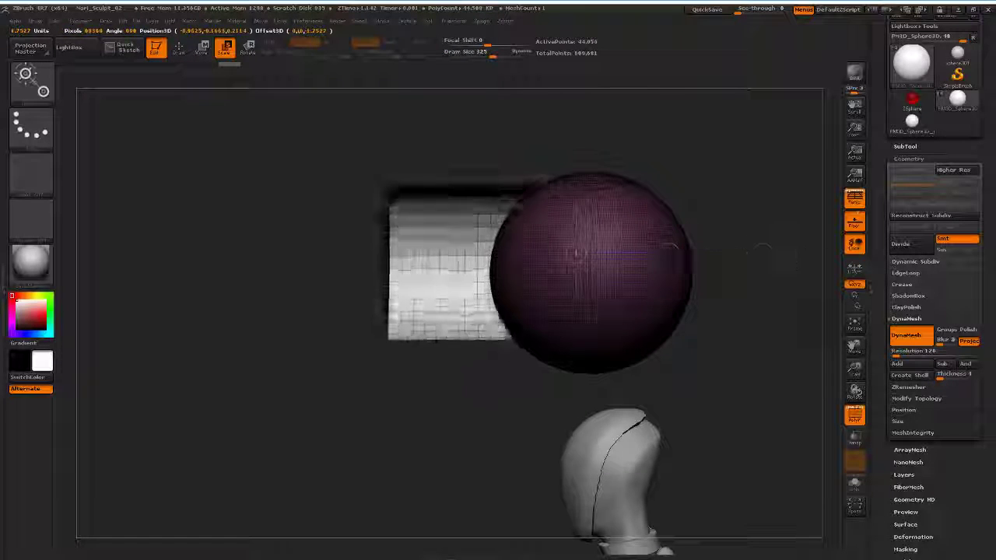
shift+drag(670, 246, 509, 277)
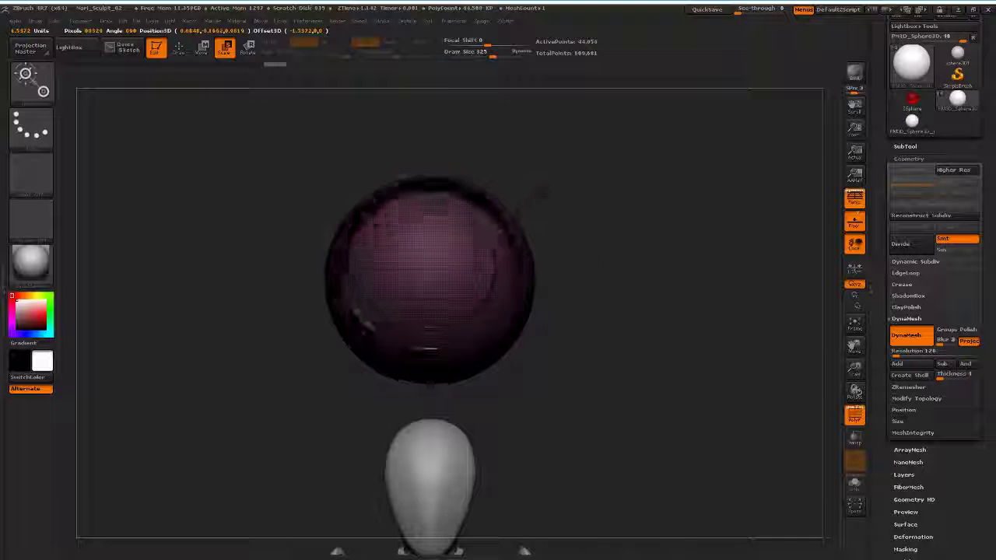
key(q)
drag(389, 280, 467, 312)
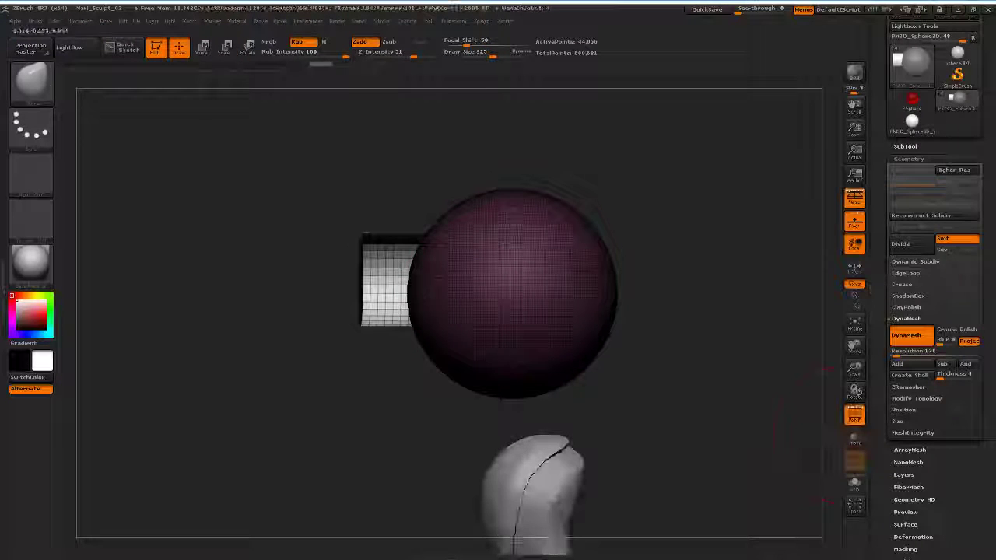
key(w)
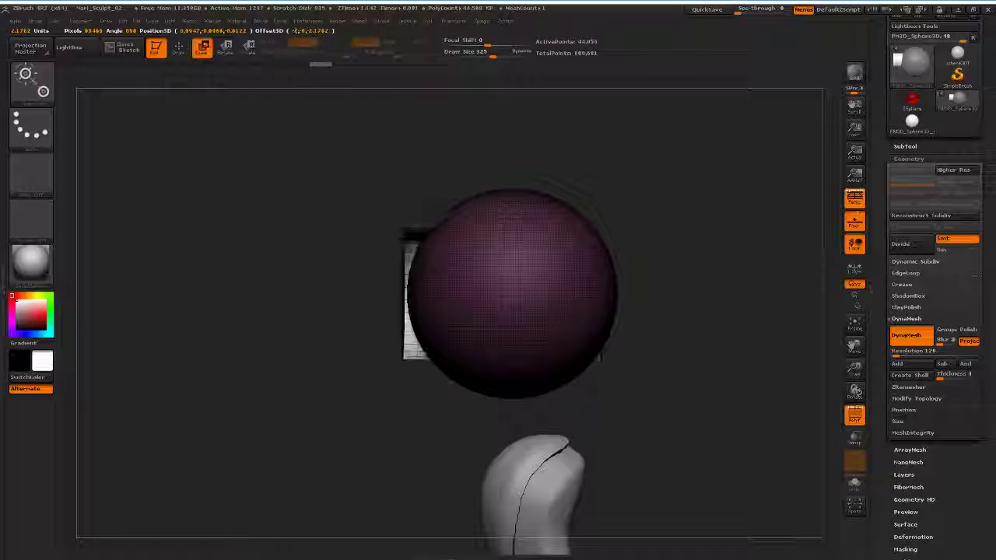
mouse_move(685, 366)
mouse_down()
mouse_move(724, 345)
mouse_move(711, 364)
mouse_up()
key(q)
- Close the open hole at the front of the sphere with Close Holes
click(917, 398)
click(953, 409)
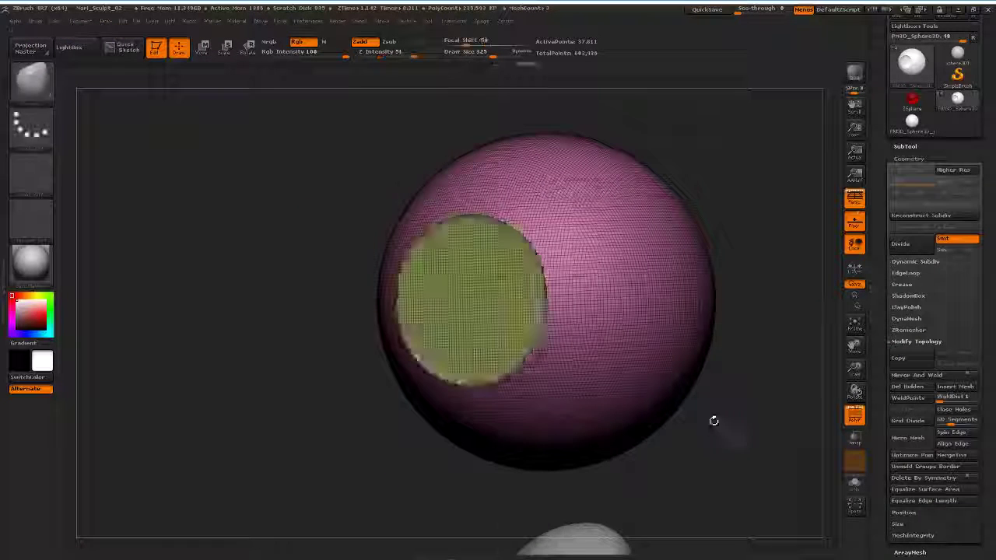
drag(713, 418, 573, 257)
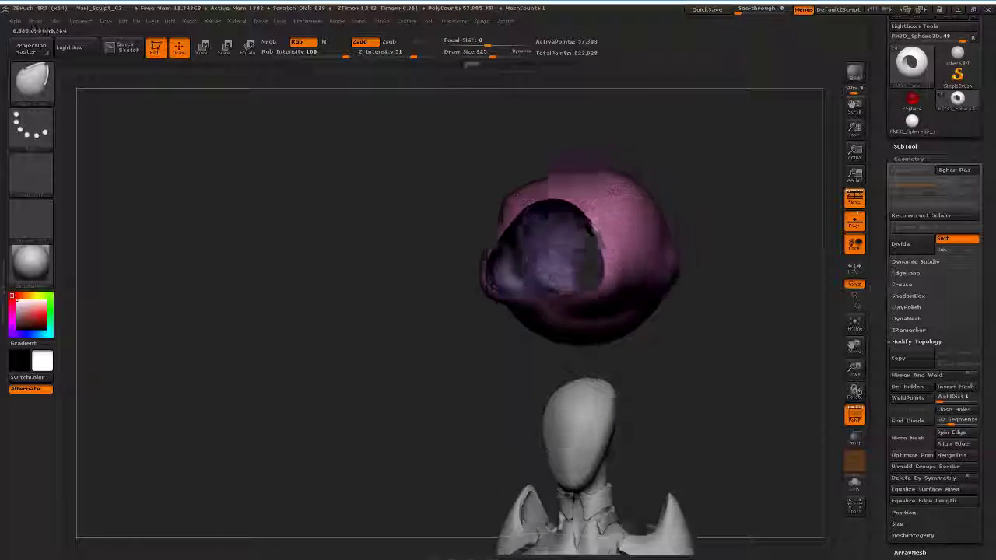
- Fit the hollowed sphere over the head with the Move brush and stretch it into a hair mass down the back
drag(570, 300, 614, 467)
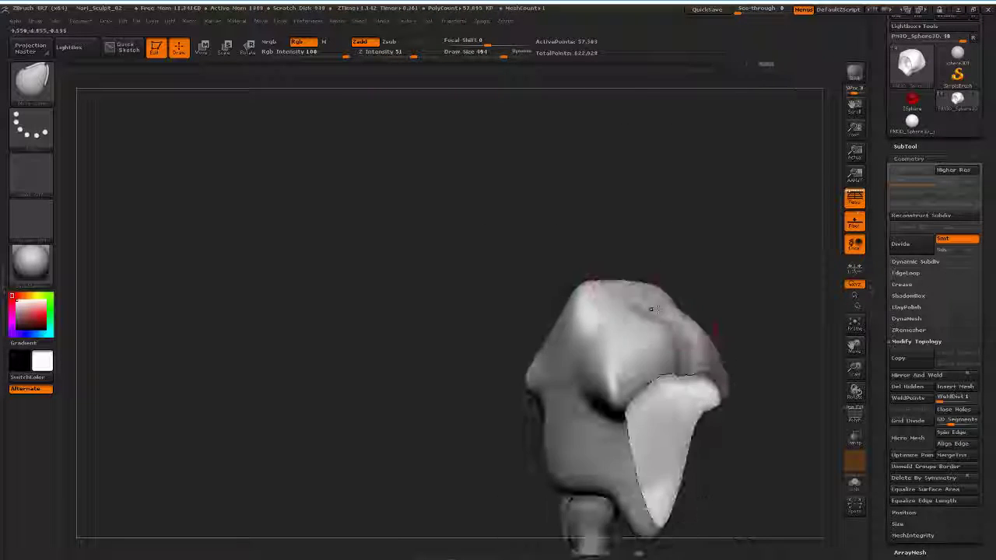
drag(584, 276, 506, 272)
key(b)
key(s)
key(t)
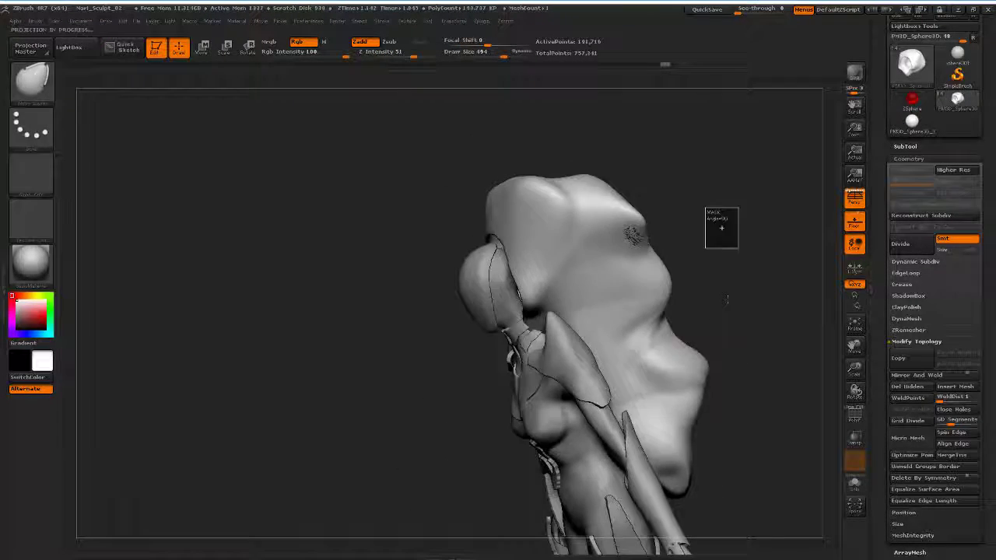
key(b)
key(m)
key(v)
drag(662, 194, 656, 285)
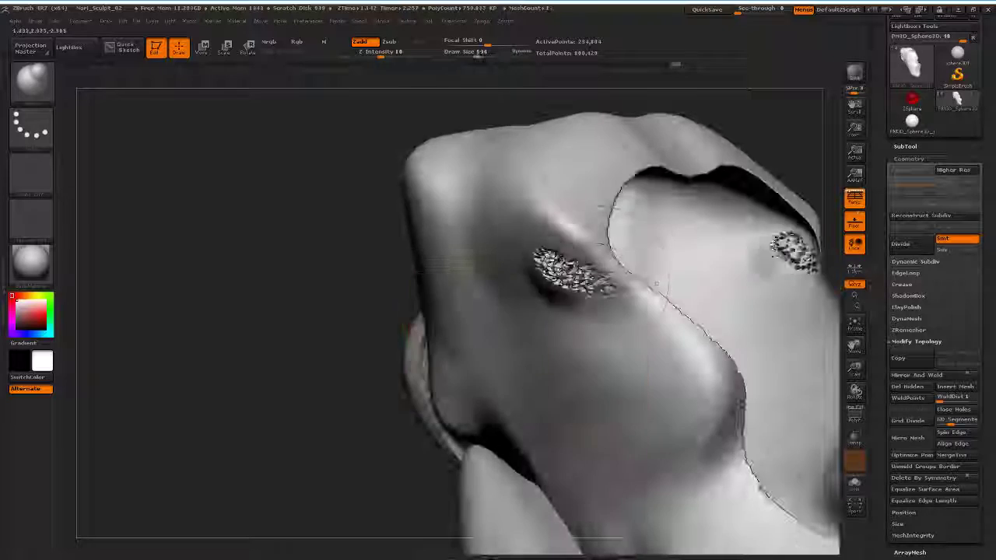
- Smooth the rough bumps on the hair mass and remesh it with DynaMesh
key(s)
key(t)
drag(287, 281, 557, 261)
key(b)
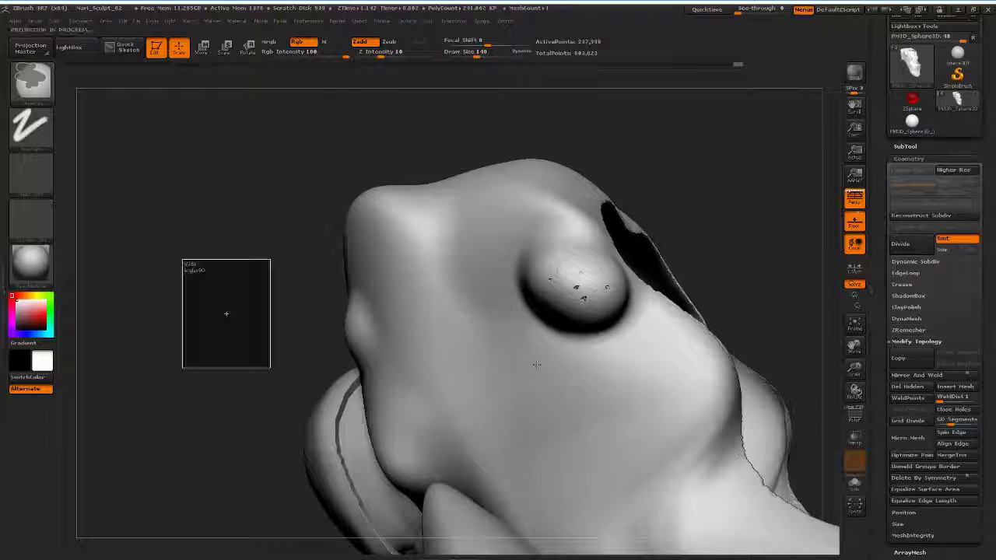
key(s)
key(t)
drag(226, 311, 389, 312)
key(f)
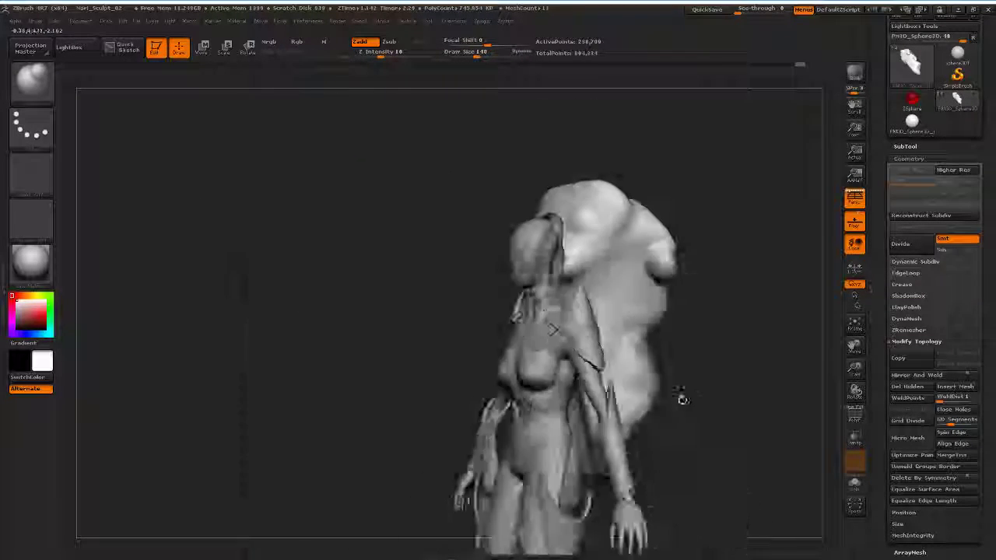
- Turn on ghost transparency for the other subtools around the hair mass
key(space)
drag(672, 303, 862, 449)
click(855, 440)
- Pull long pointed locks out of the back and sides of the hair mass with the SnakeHook brush
key(b)
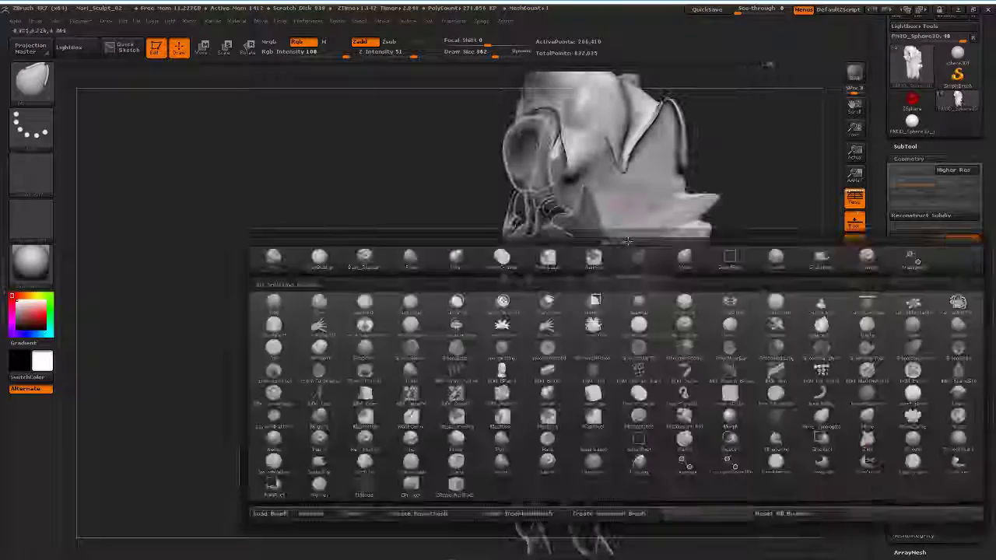
key(c)
key(l)
drag(700, 311, 778, 356)
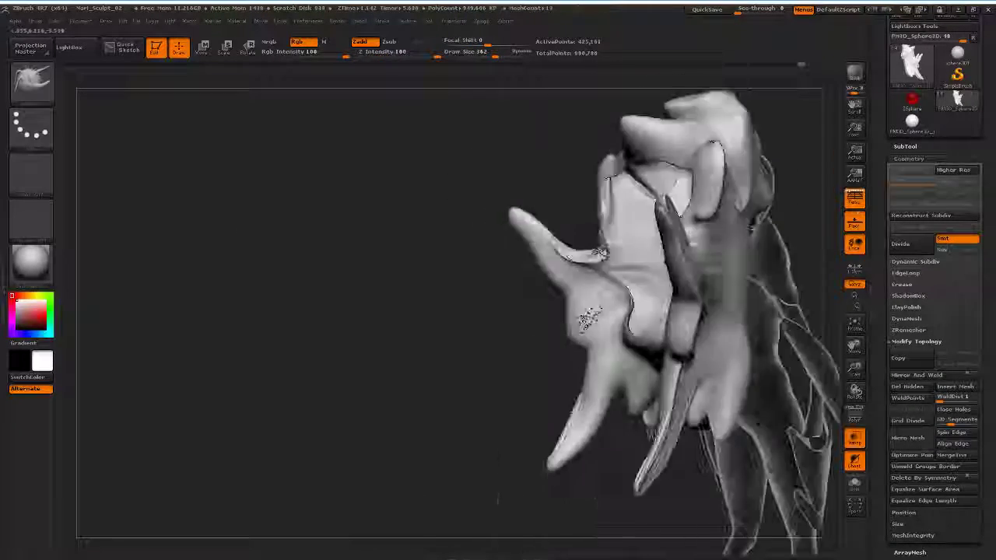
drag(584, 322, 698, 260)
drag(636, 193, 821, 165)
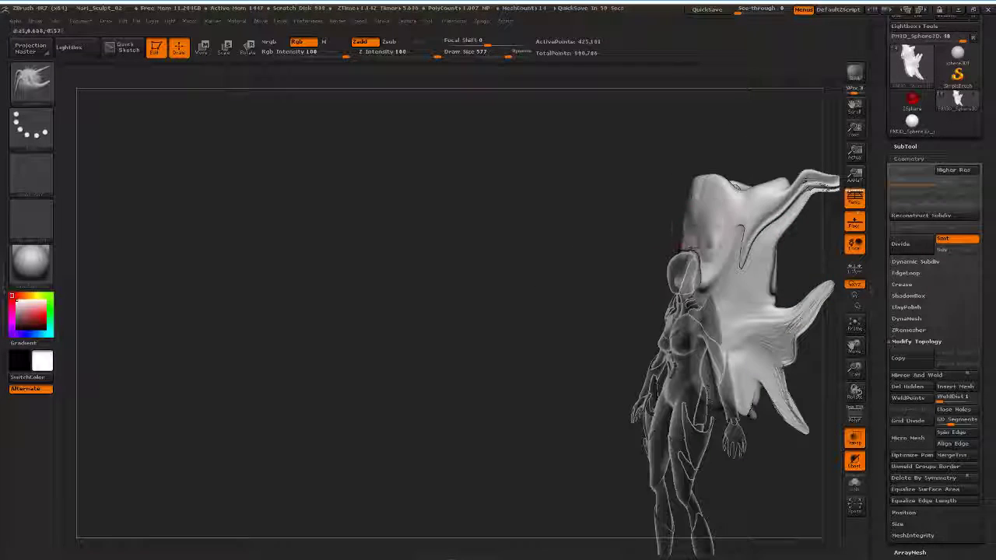
drag(797, 199, 663, 400)
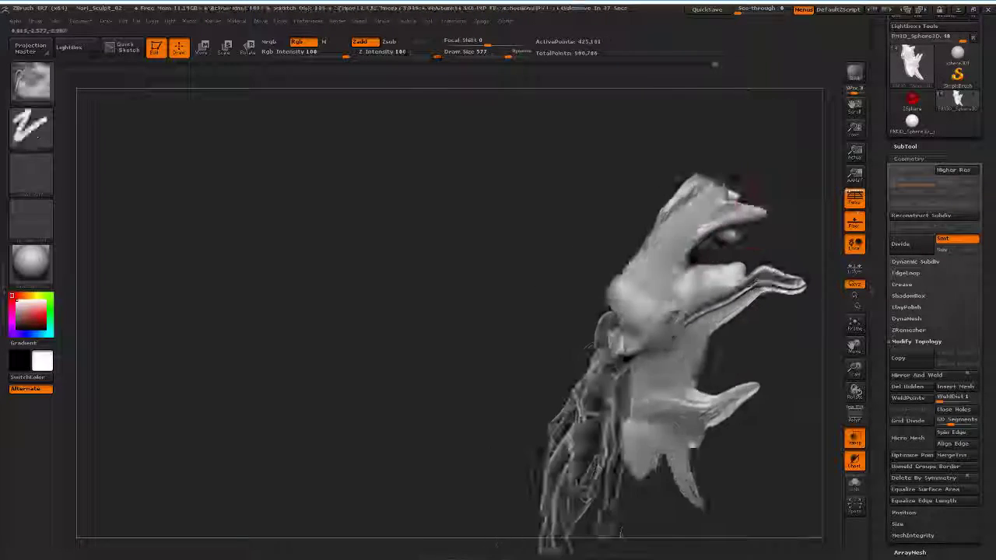